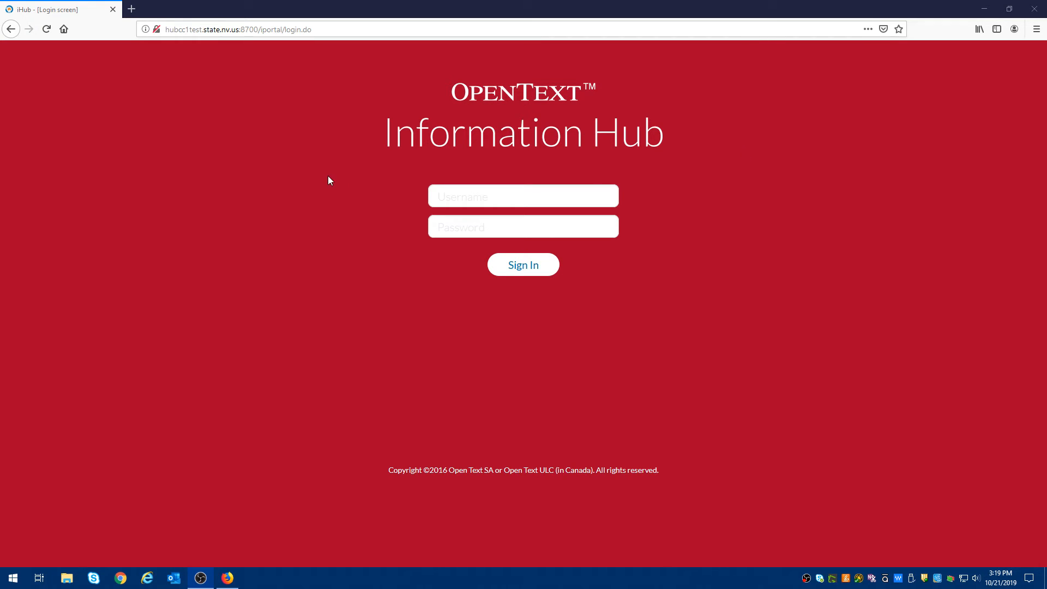
Sign in to Information Hub with the username student4 and the account password, and decline saving the login.
{"action": "left_click", "coordinate": [440, 196]}
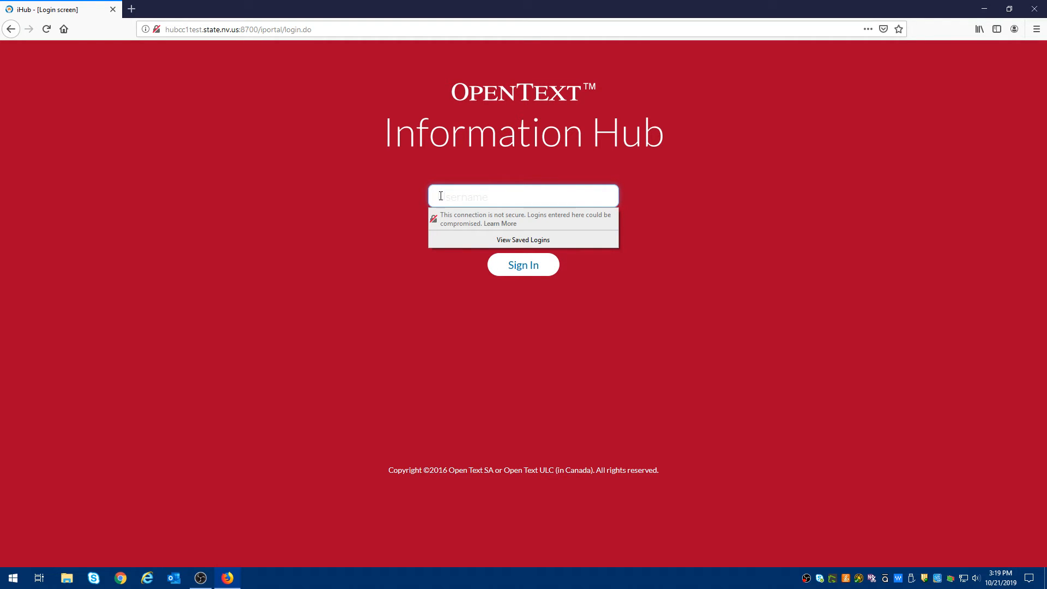
{"action": "type", "text": "student4"}
{"action": "key", "text": "Tab"}
{"action": "type", "text": "*****"}
{"action": "key", "text": "Return"}
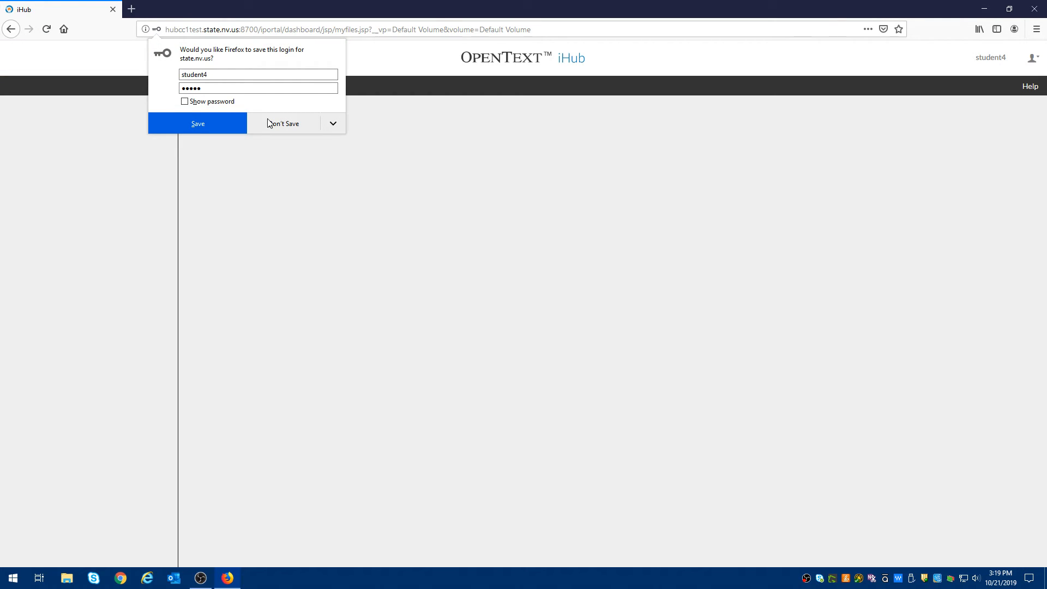
{"action": "left_click", "coordinate": [269, 122]}
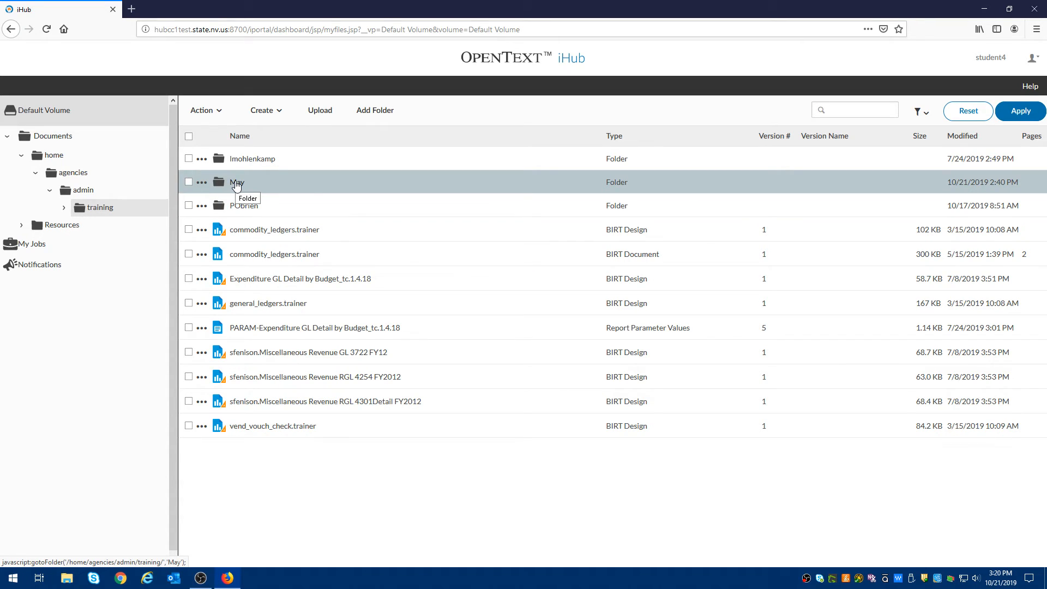
Open the May folder under training and look over the actions offered for the Expenditure GL Detail by Budget_tc.1.4.18 design.
{"action": "left_click", "coordinate": [237, 184]}
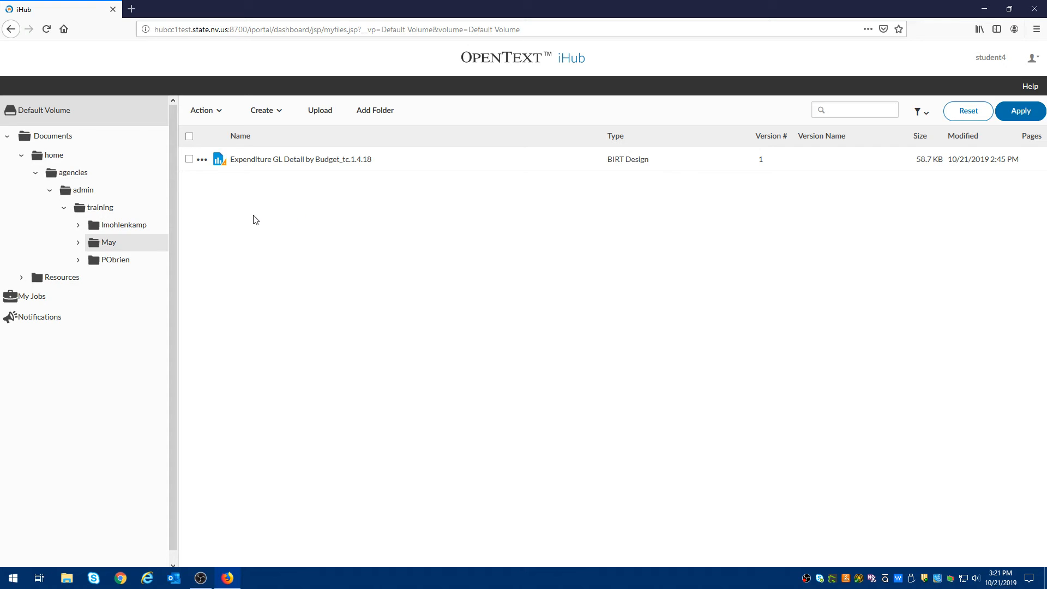
{"action": "left_click", "coordinate": [202, 159]}
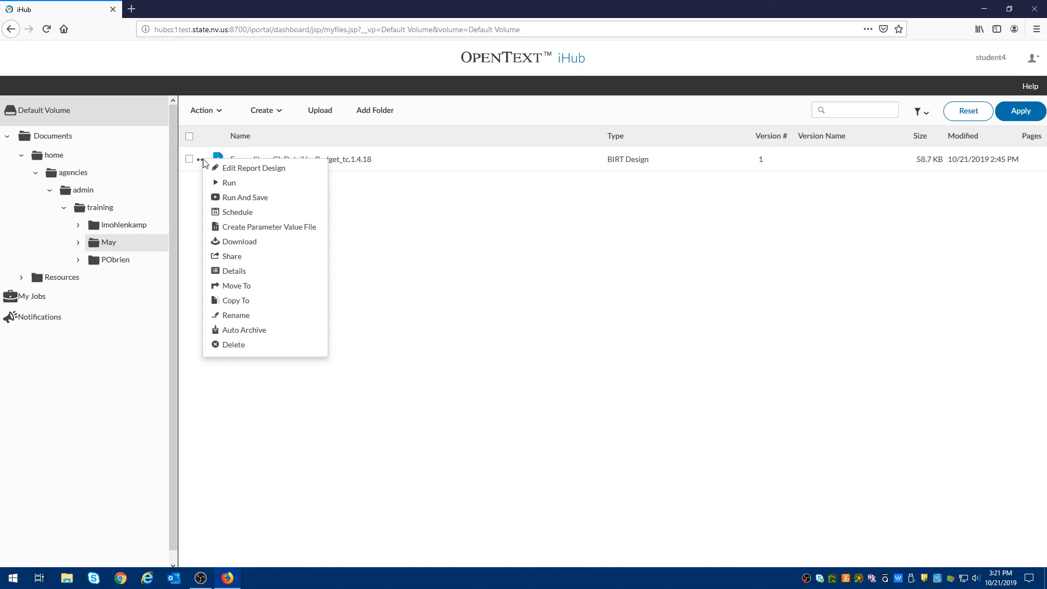
{"action": "left_click", "coordinate": [548, 267]}
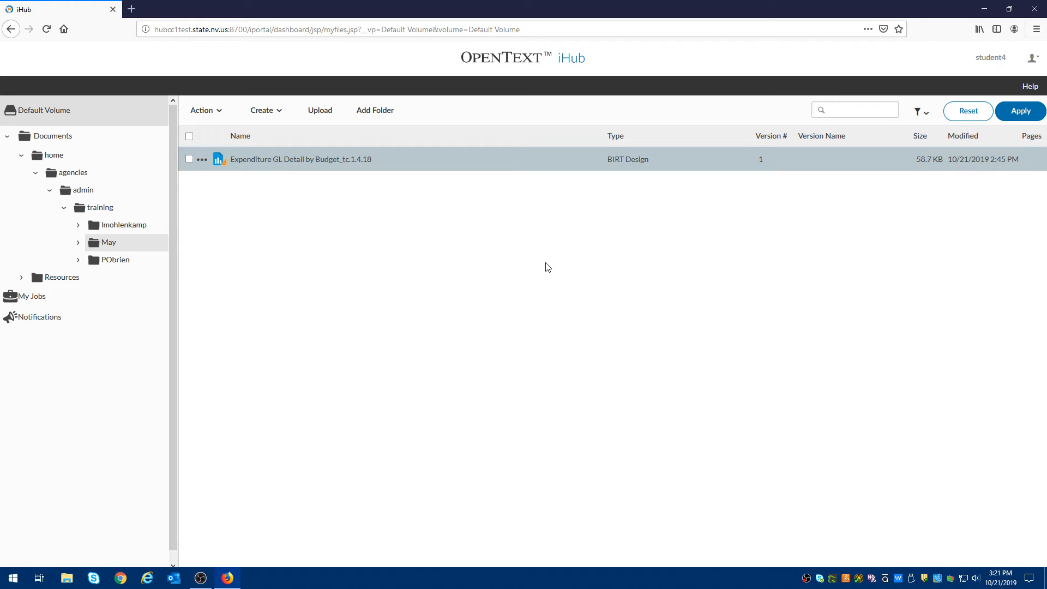
View the Expenditure GL Detail report's parameters, once through Run and once by opening the design directly, closing the parameters each time.
{"action": "left_click", "coordinate": [201, 160]}
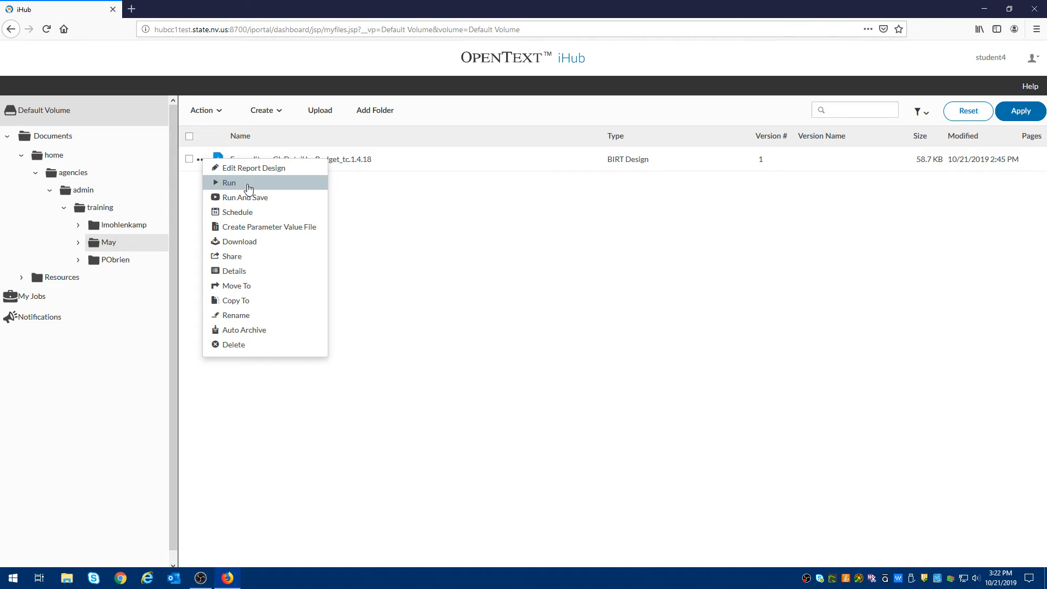
{"action": "left_click", "coordinate": [248, 188]}
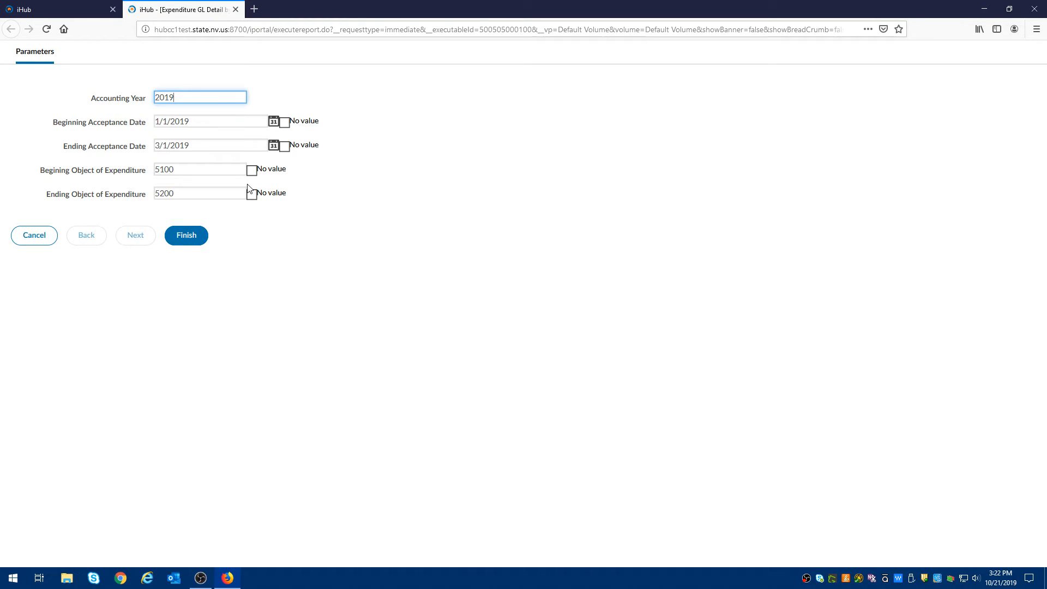
{"action": "left_click", "coordinate": [236, 10]}
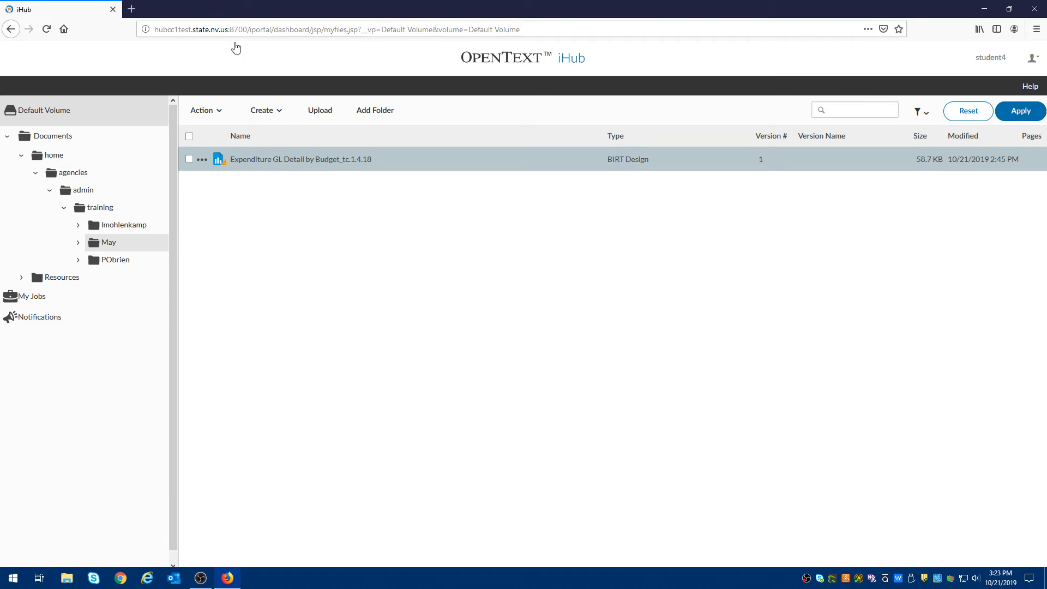
{"action": "left_click", "coordinate": [303, 166]}
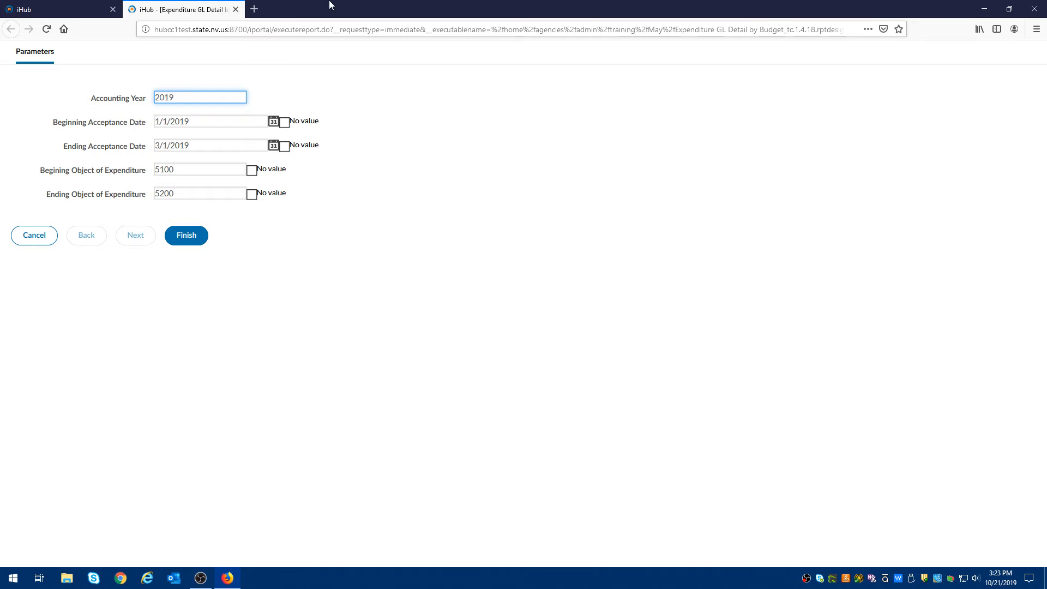
{"action": "left_click", "coordinate": [236, 10]}
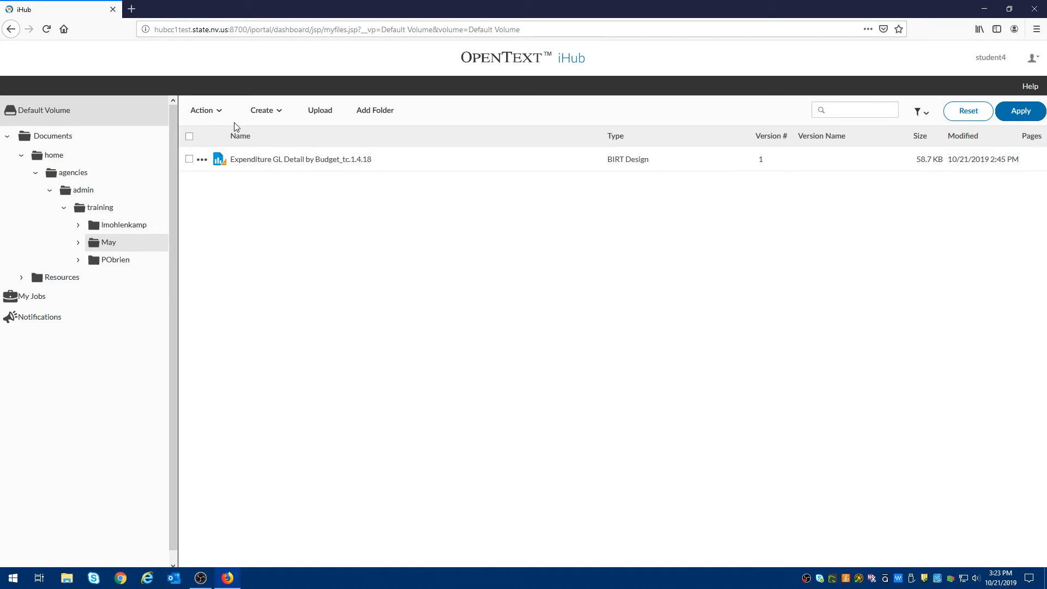
Start Run And Save for the Expenditure GL Detail by Budget_tc.1.4.18 design with the Ending Acceptance Date set to 1/31/2019.
{"action": "left_click", "coordinate": [206, 160]}
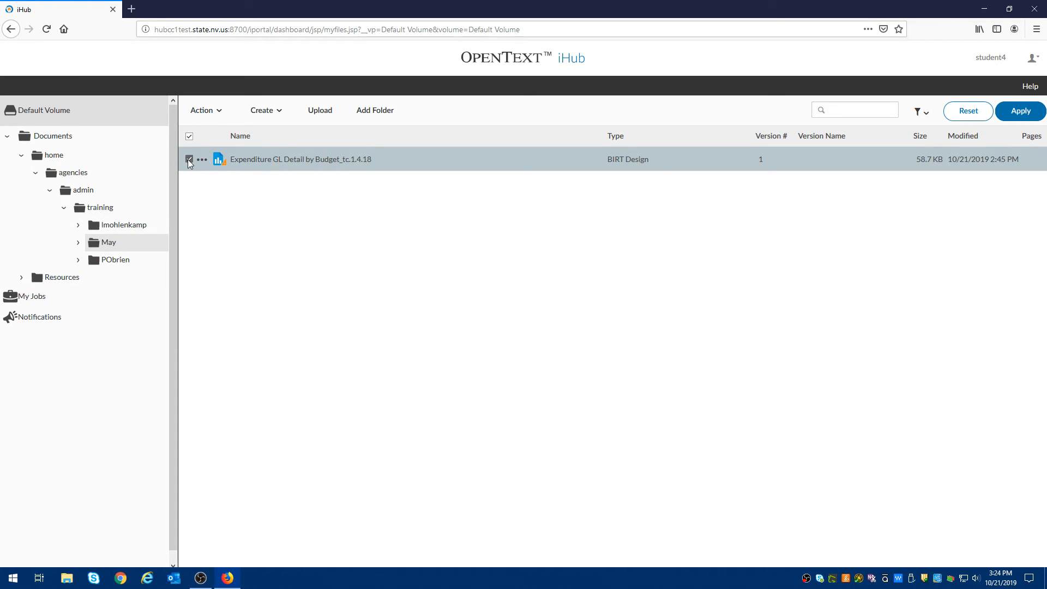
{"action": "left_click", "coordinate": [201, 160]}
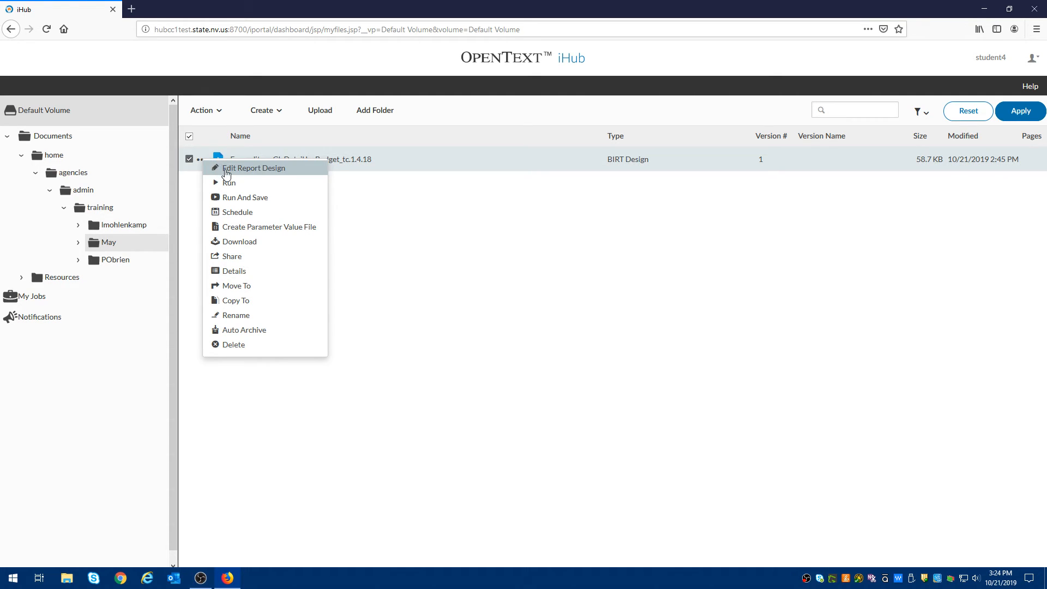
{"action": "left_click", "coordinate": [258, 201]}
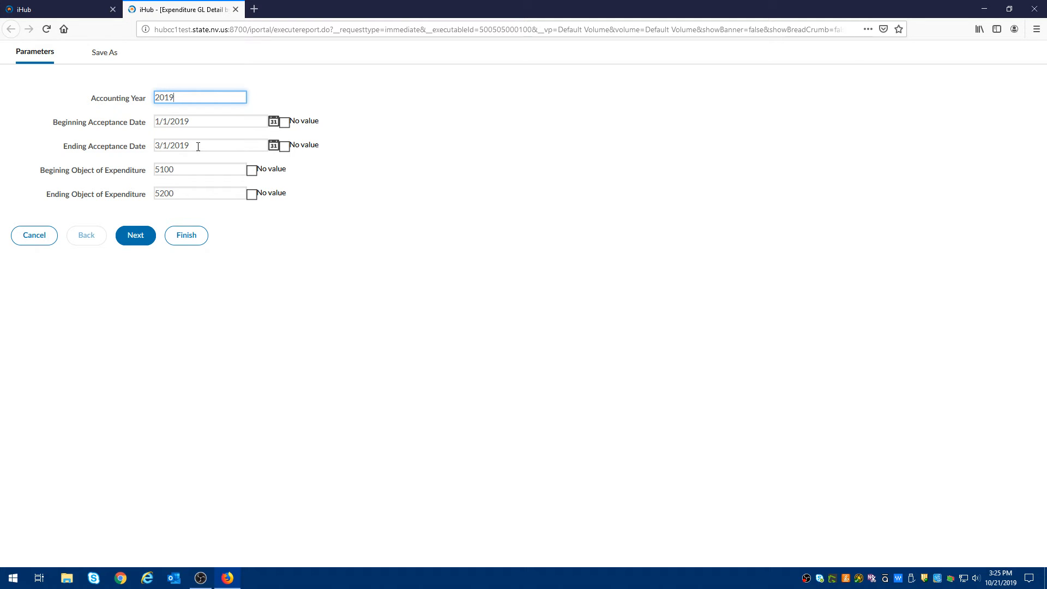
{"action": "left_click", "coordinate": [274, 146]}
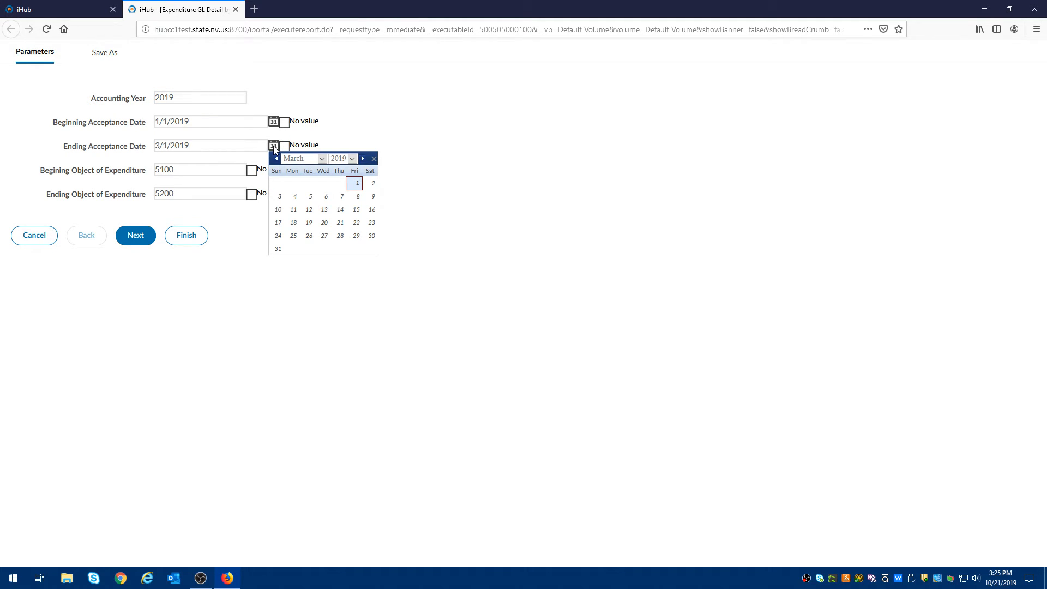
{"action": "left_click", "coordinate": [323, 159]}
{"action": "left_click", "coordinate": [297, 172]}
{"action": "left_click", "coordinate": [341, 236]}
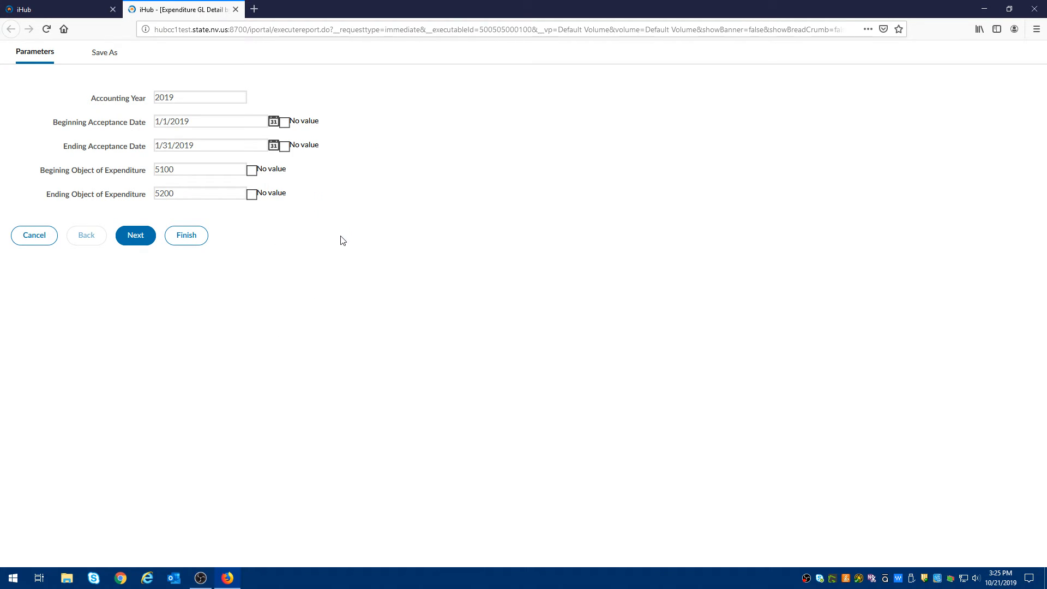
{"action": "left_click_drag", "start_coordinate": [204, 145], "coordinate": [125, 146]}
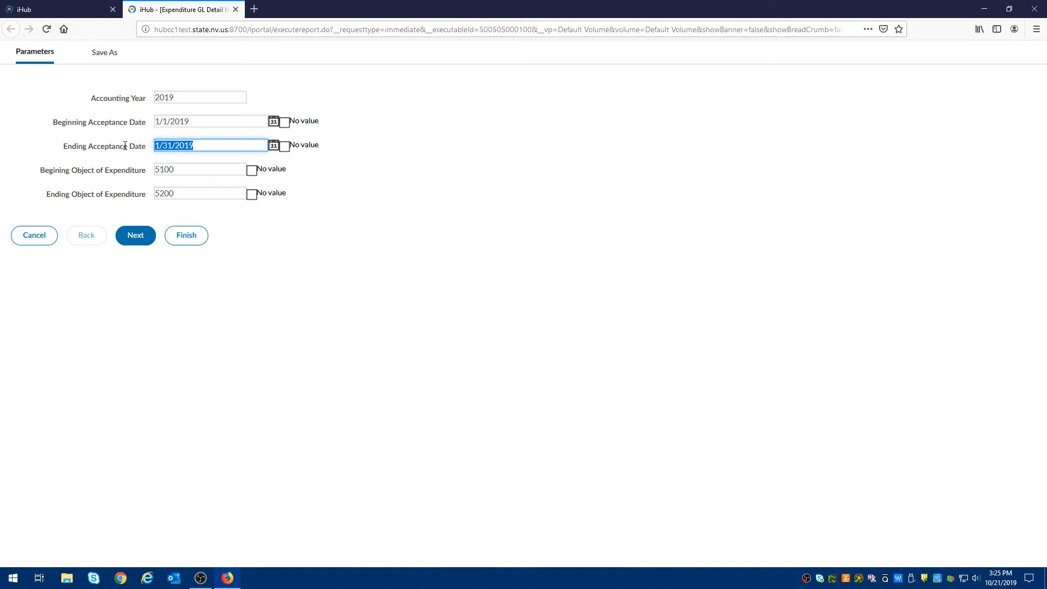
{"action": "type", "text": "1/31/2019"}
{"action": "left_click", "coordinate": [423, 205]}
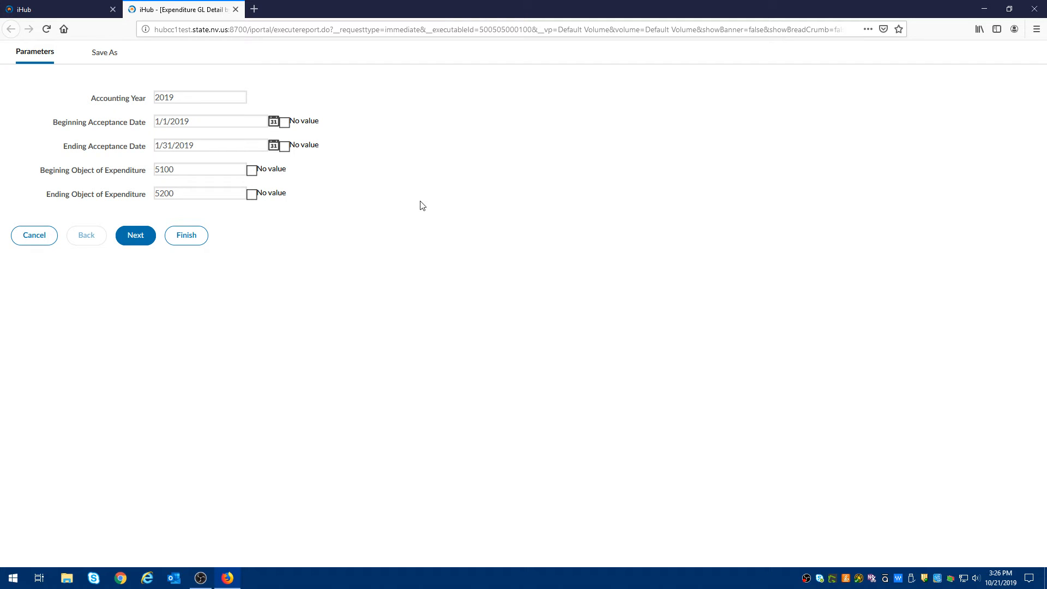
{"action": "left_click", "coordinate": [133, 238]}
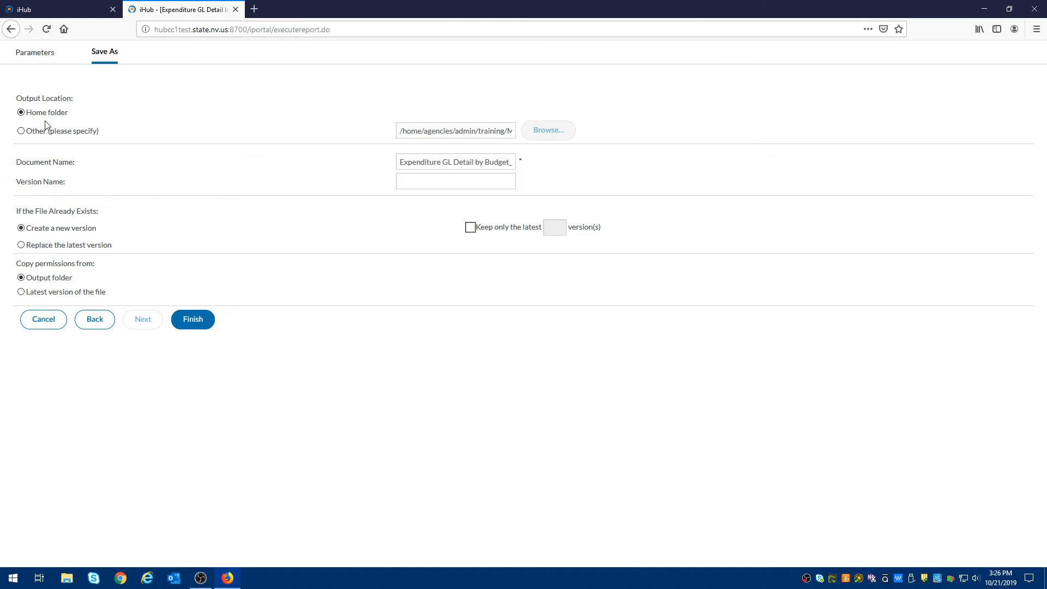
Set the output location to Other and choose the /home/agencies/admin/training/May folder.
{"action": "left_click", "coordinate": [21, 132]}
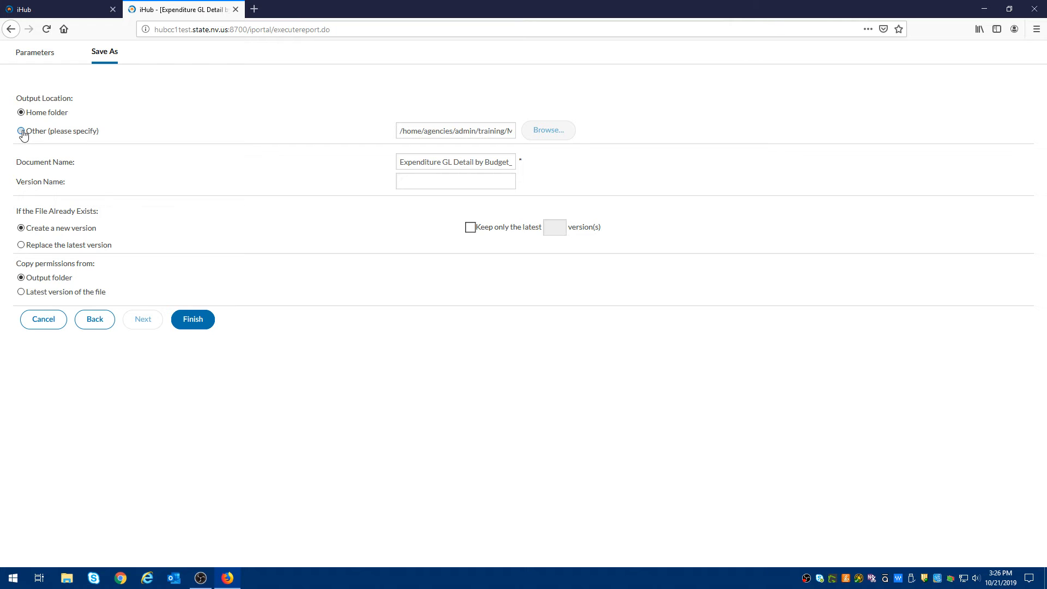
{"action": "left_click", "coordinate": [542, 132]}
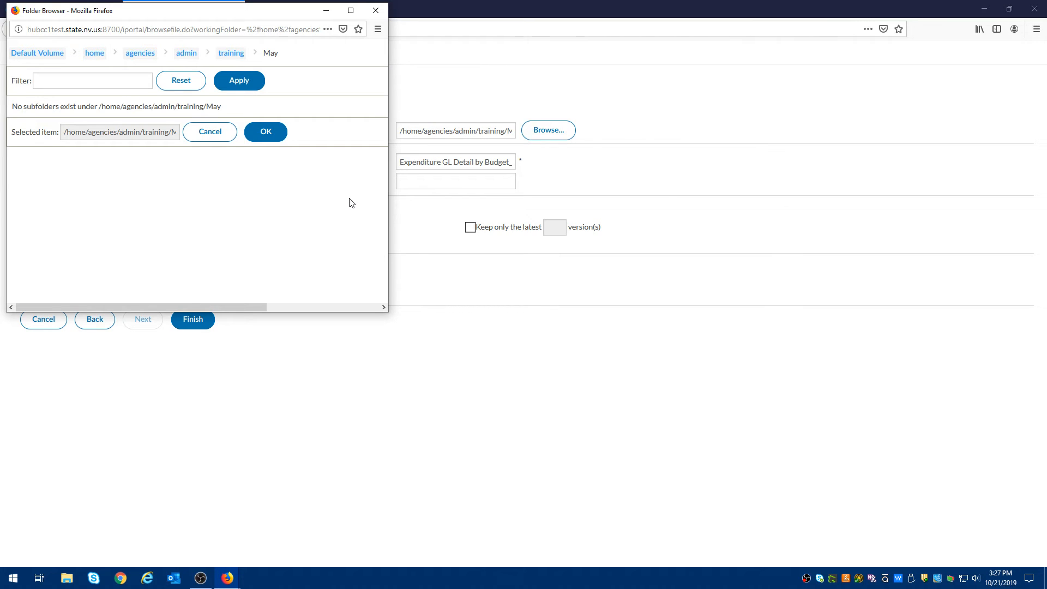
{"action": "left_click", "coordinate": [267, 132]}
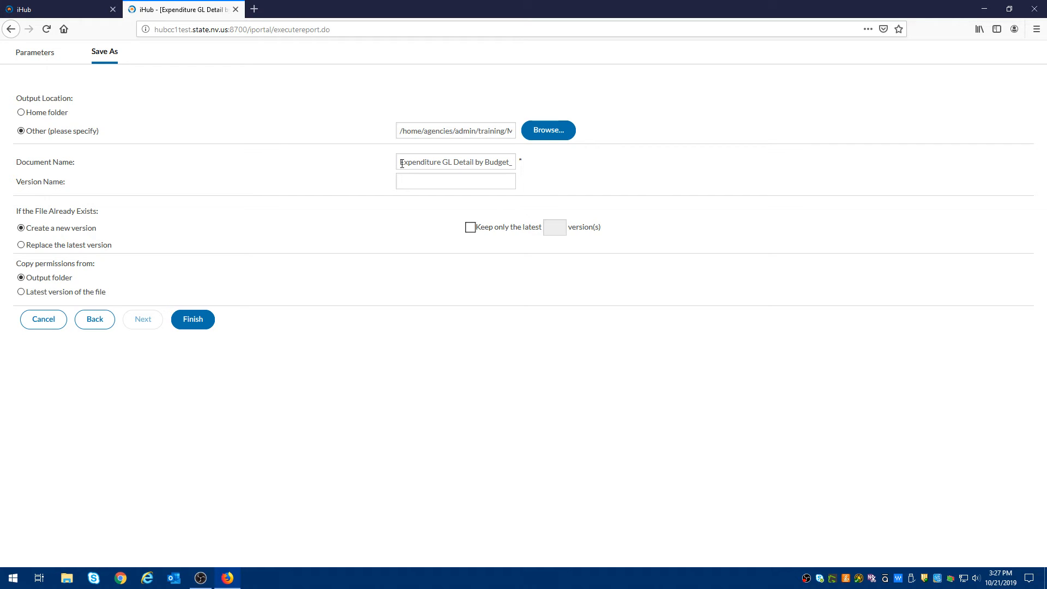
Prefix the document name with "JAN-", choose to replace the latest version if the file exists, and run the report.
{"action": "left_click", "coordinate": [450, 163]}
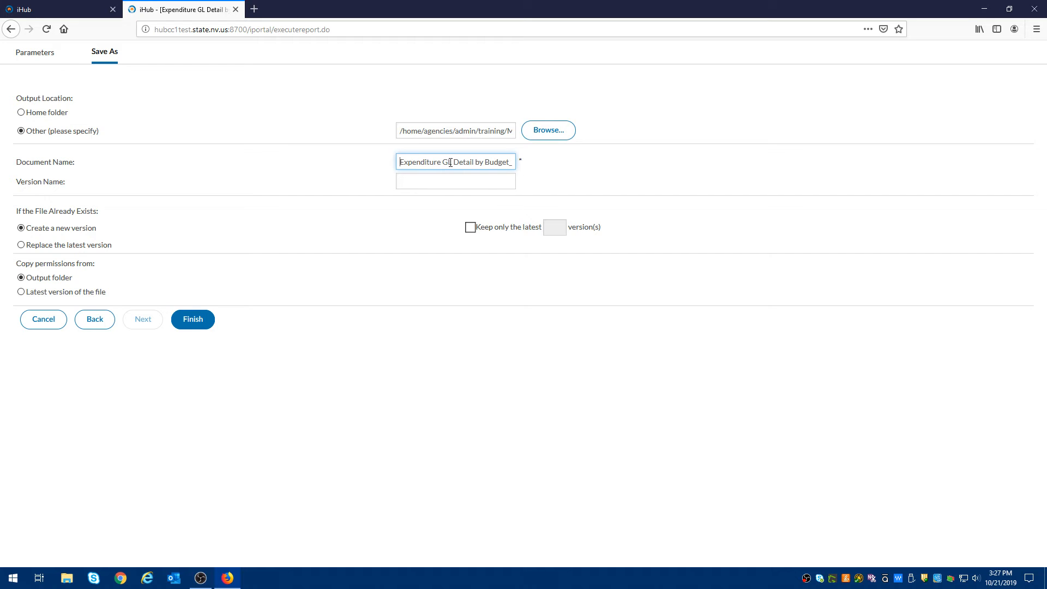
{"action": "type", "text": "JAN-"}
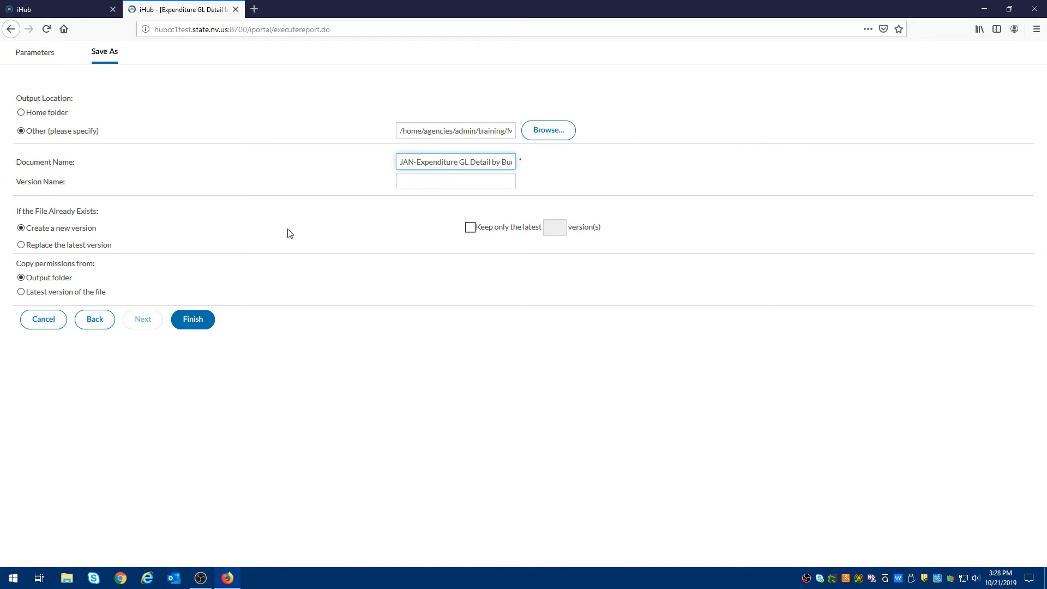
{"action": "left_click", "coordinate": [22, 245]}
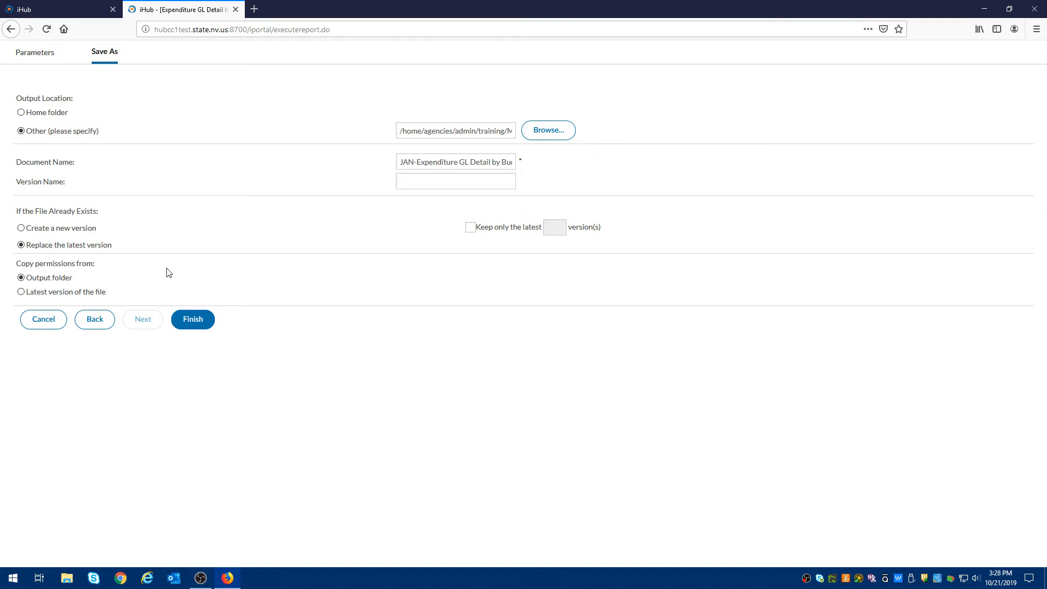
{"action": "left_click", "coordinate": [195, 326]}
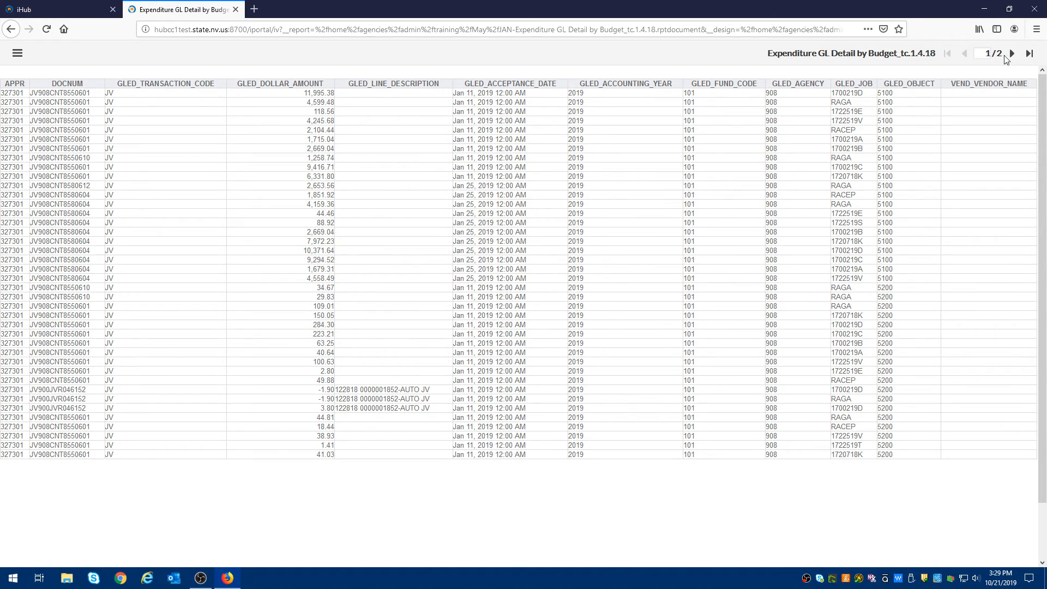
Review the generated report's last and first pages, and view the saved JAN-Expenditure GL Detail by Budget_tc.1.4.18 document from the May folder.
{"action": "left_click", "coordinate": [1030, 55]}
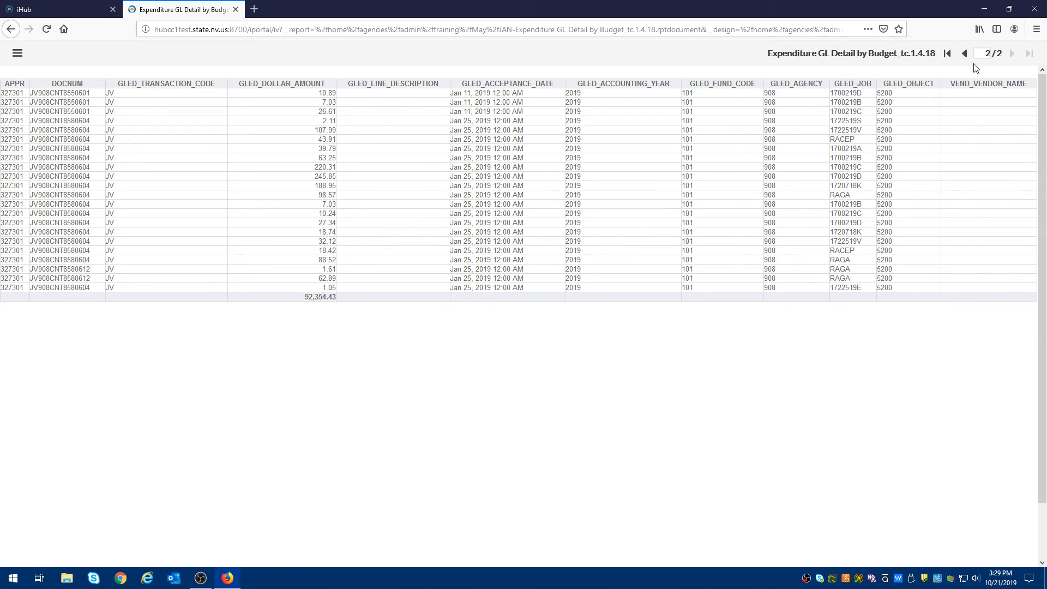
{"action": "left_click", "coordinate": [947, 55]}
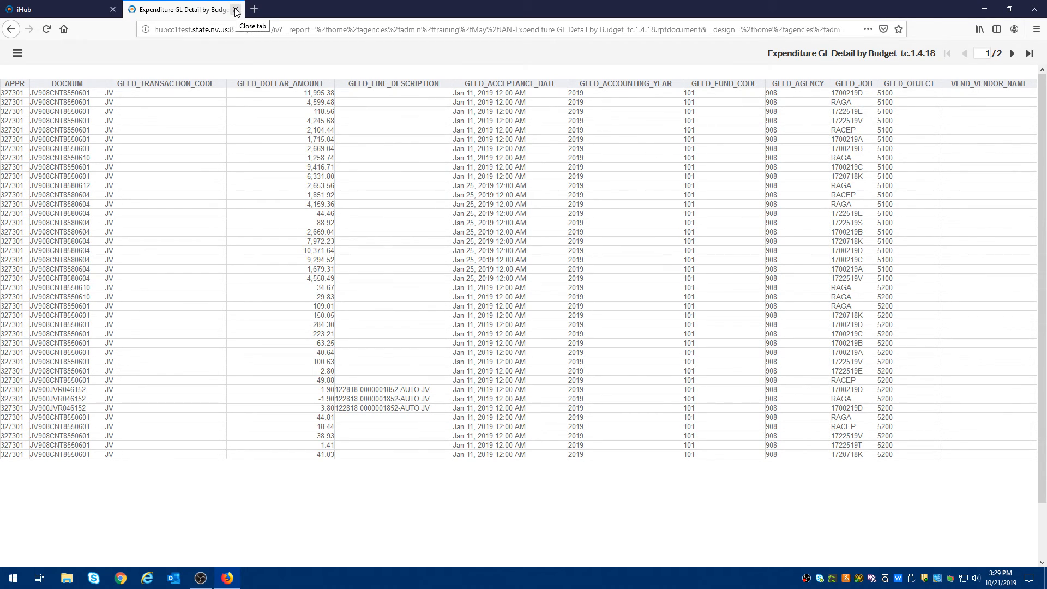
{"action": "left_click", "coordinate": [236, 9]}
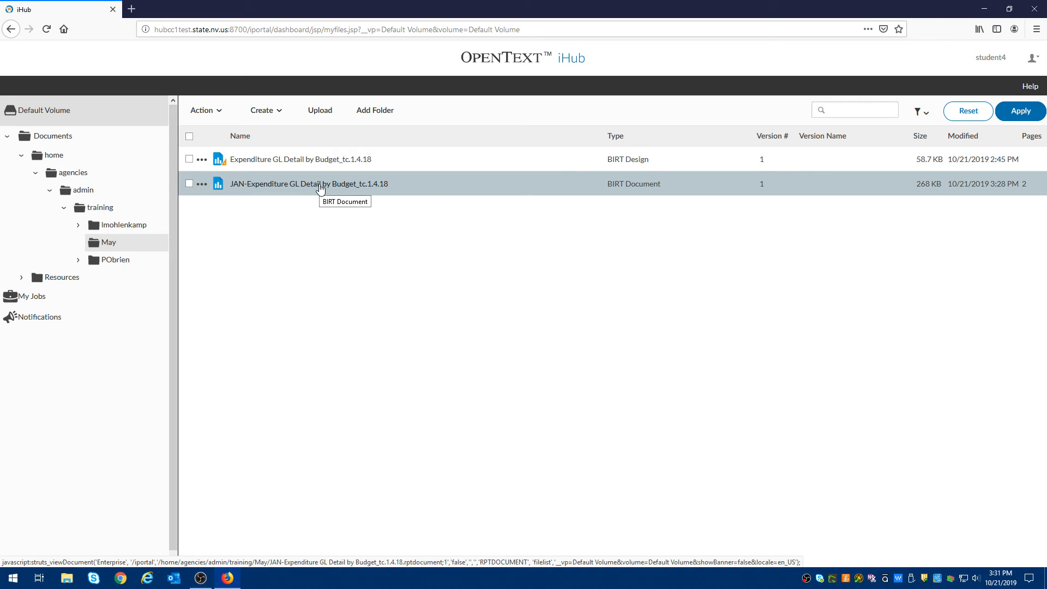
{"action": "left_click", "coordinate": [320, 184]}
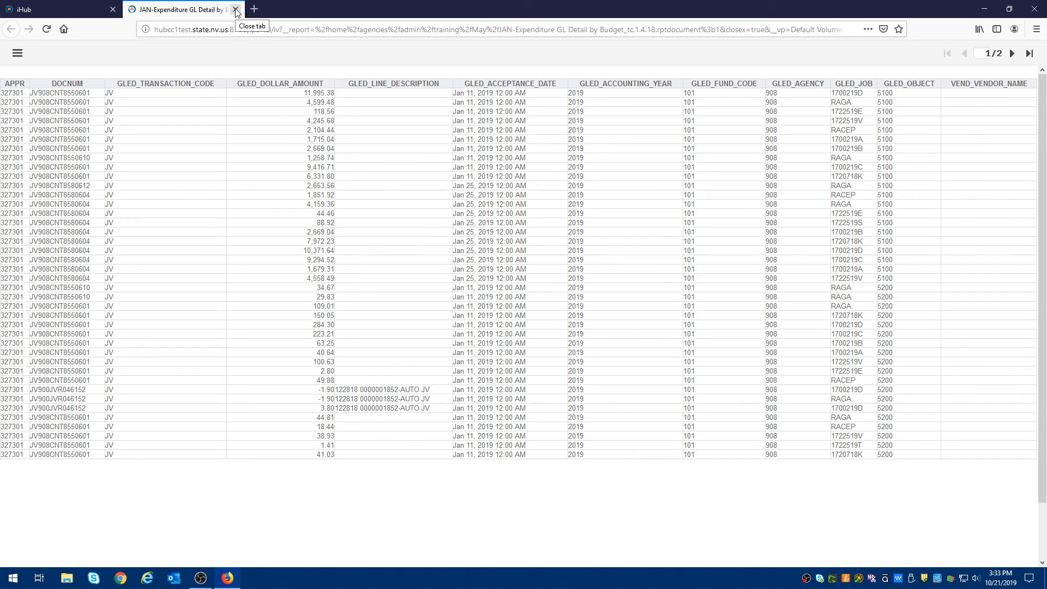
{"action": "left_click", "coordinate": [235, 10]}
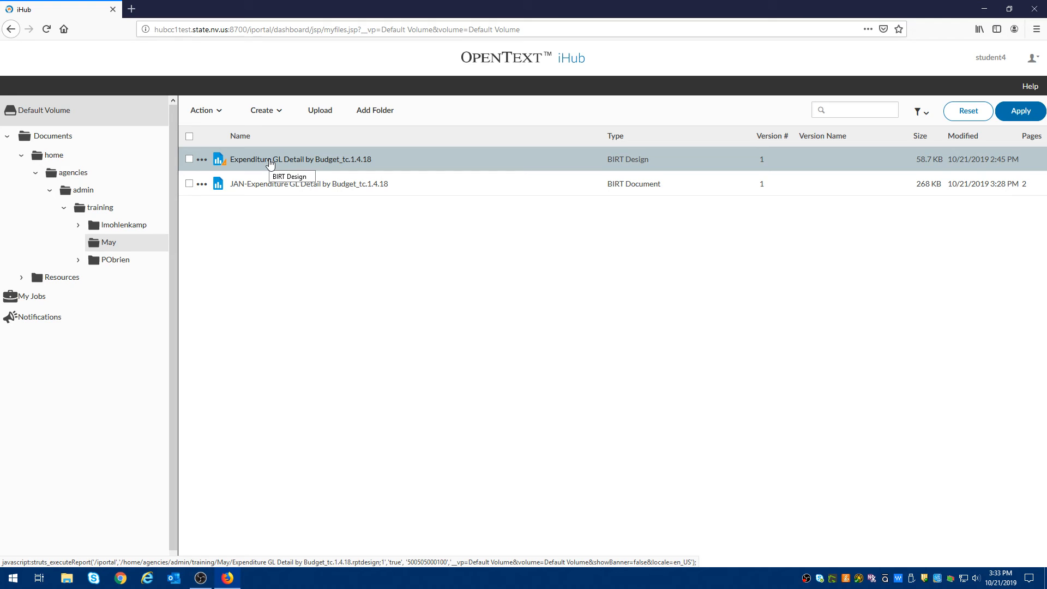
Start scheduling the Expenditure GL Detail by Budget_tc.1.4.18 design and prefix the job name with "SCHEDULE-".
{"action": "left_click", "coordinate": [189, 159]}
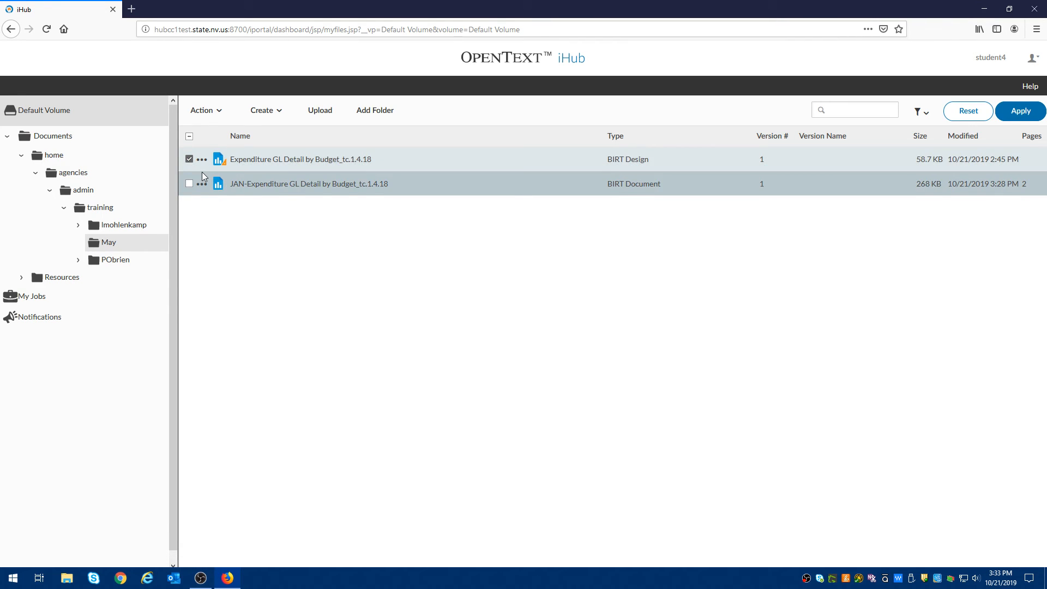
{"action": "left_click", "coordinate": [201, 160]}
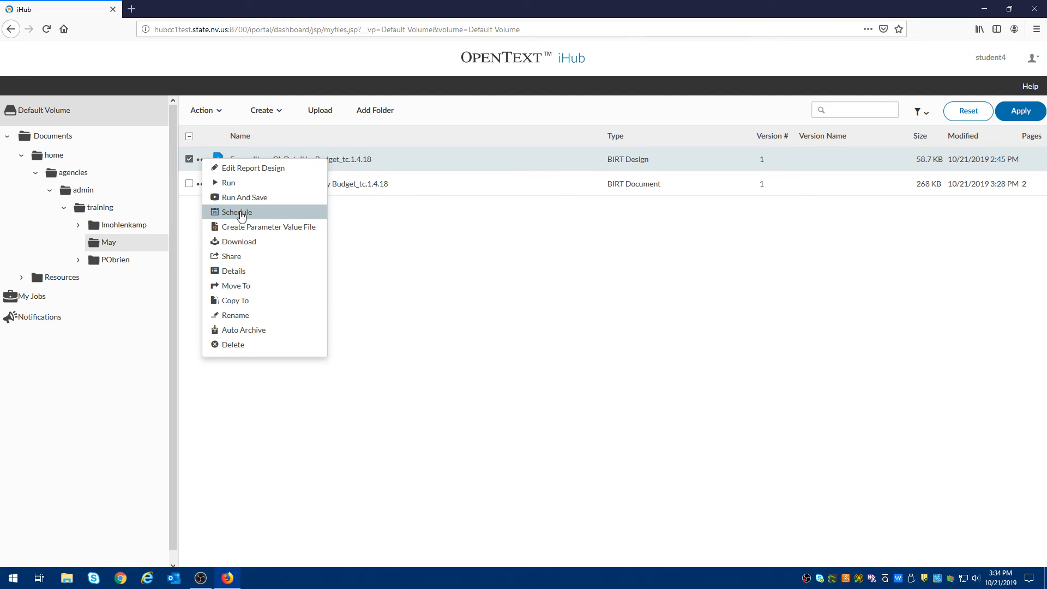
{"action": "left_click", "coordinate": [242, 214]}
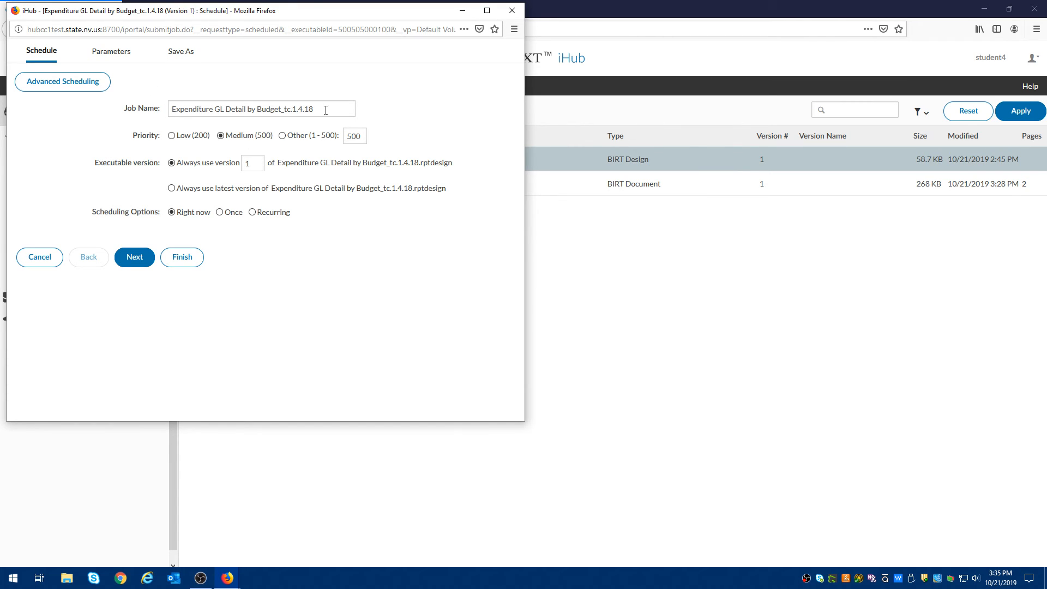
{"action": "left_click", "coordinate": [170, 109]}
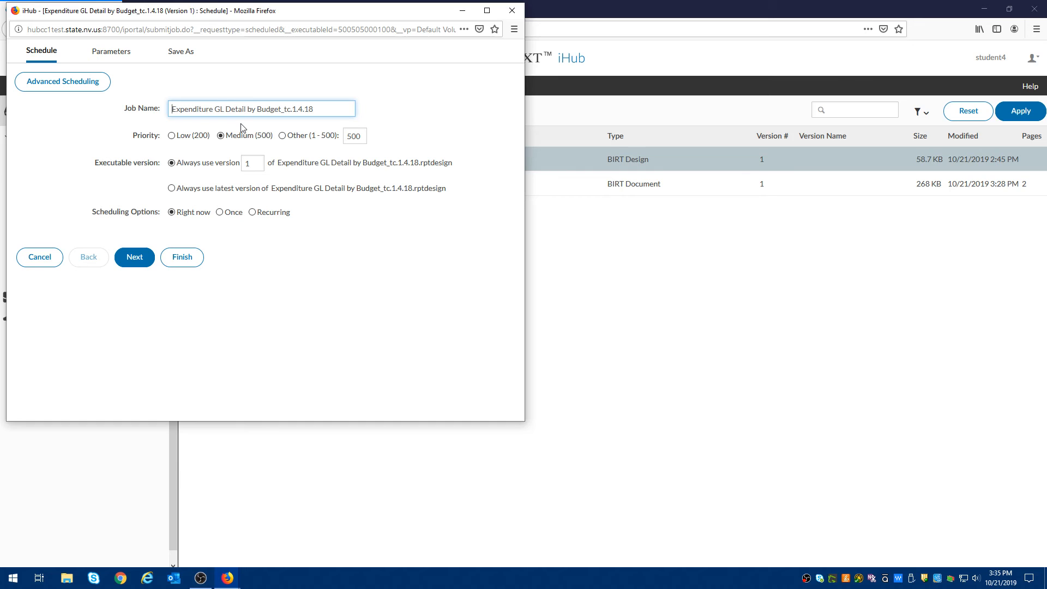
{"action": "type", "text": "SHC"}
{"action": "type", "text": "ED"}
{"action": "key", "text": "BackSpace"}
{"action": "key", "text": "BackSpace"}
{"action": "key", "text": "BackSpace"}
{"action": "type", "text": "EDULE"}
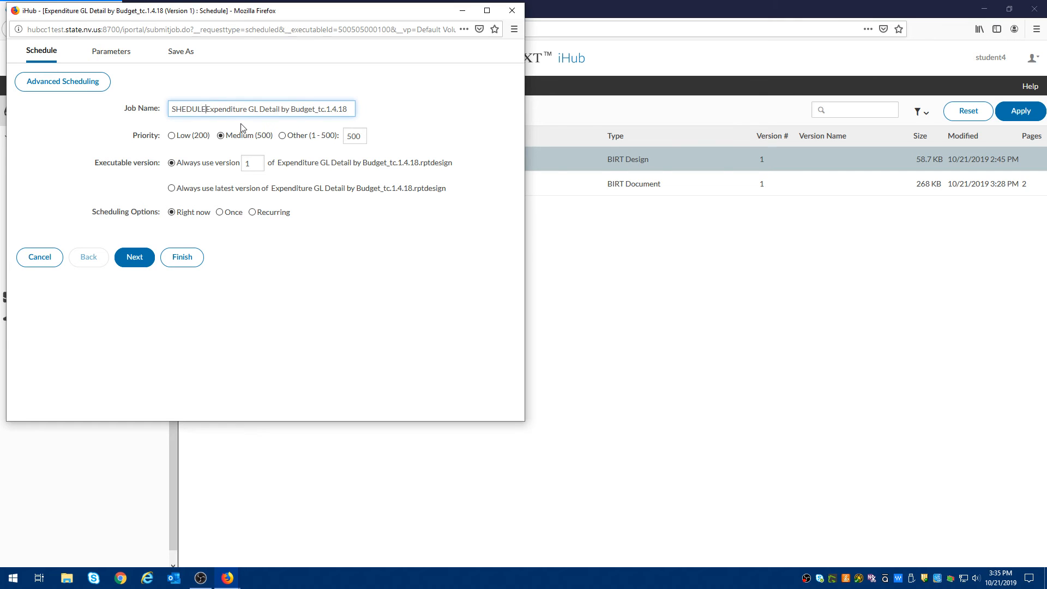
{"action": "type", "text": "-"}
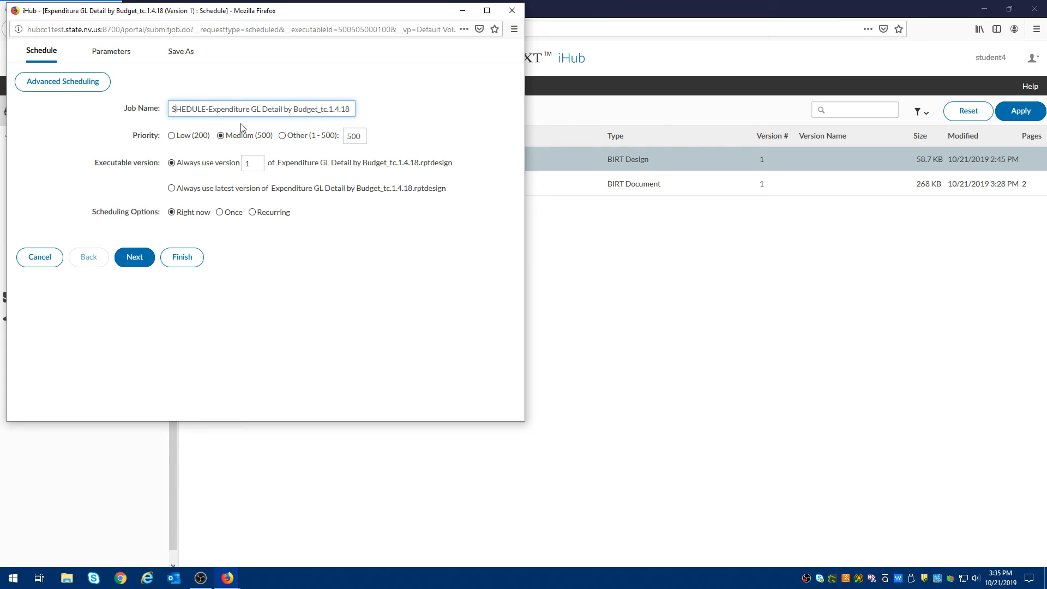
{"action": "type", "text": "C"}
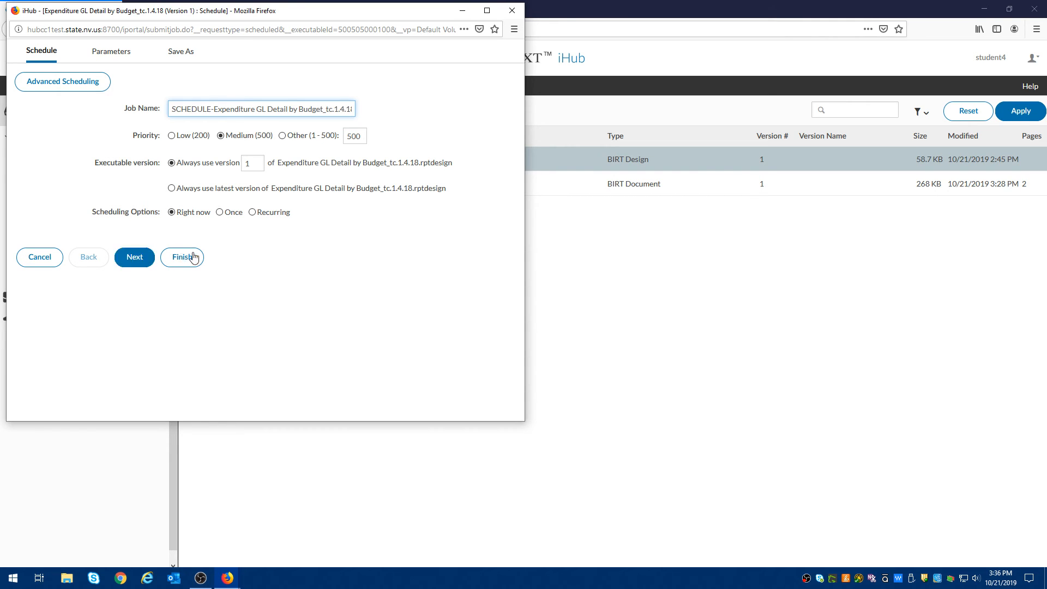
{"action": "left_click", "coordinate": [252, 213]}
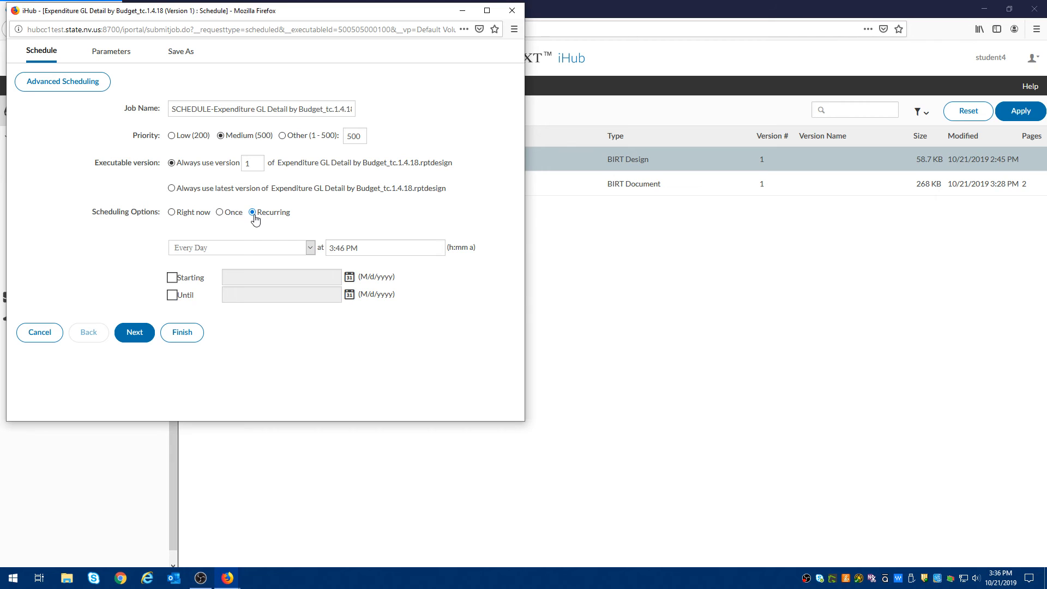
{"action": "left_click", "coordinate": [310, 248]}
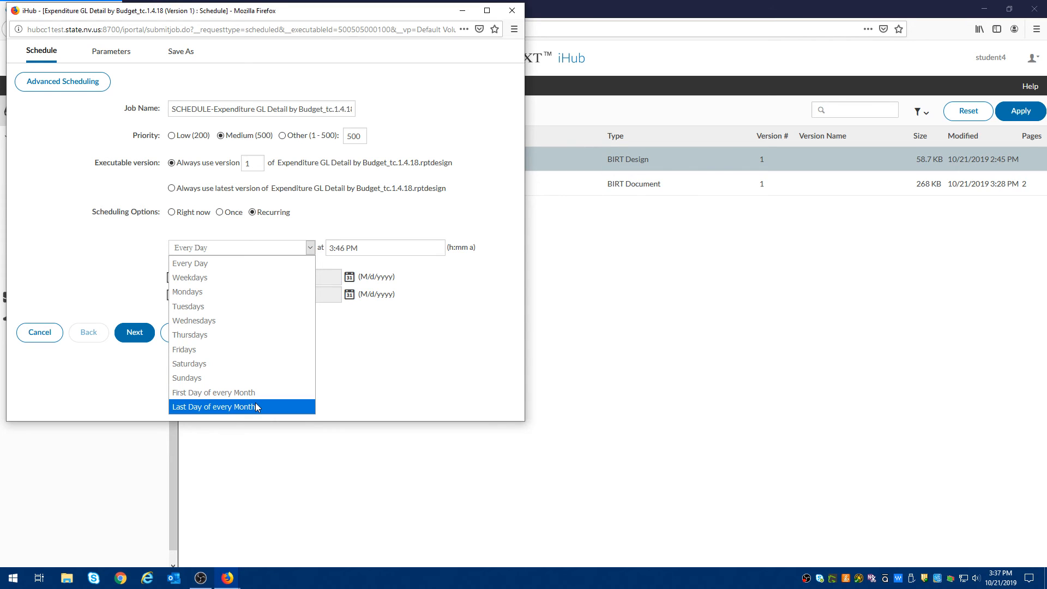
{"action": "left_click", "coordinate": [425, 362]}
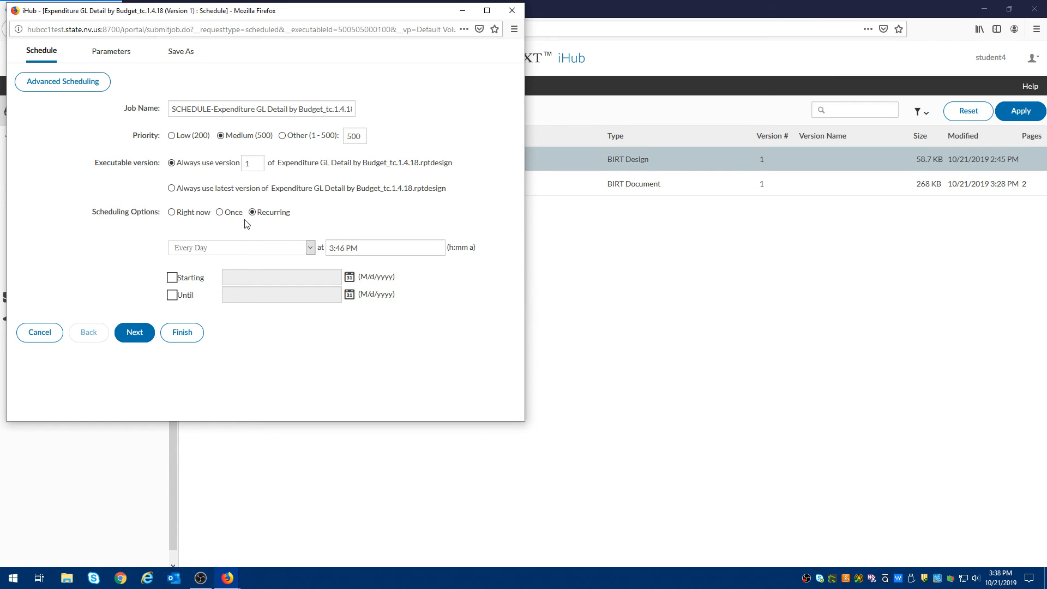
Schedule the job to run once at 4:00 PM on 10/21/2019 and continue to the report parameters.
{"action": "left_click", "coordinate": [219, 213]}
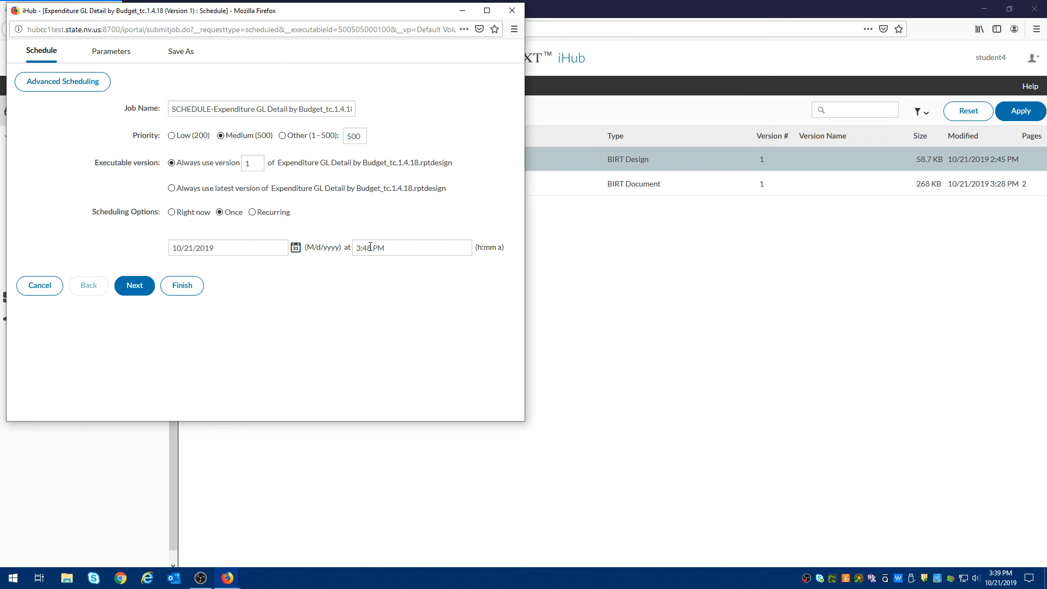
{"action": "left_click_drag", "start_coordinate": [372, 248], "coordinate": [317, 247]}
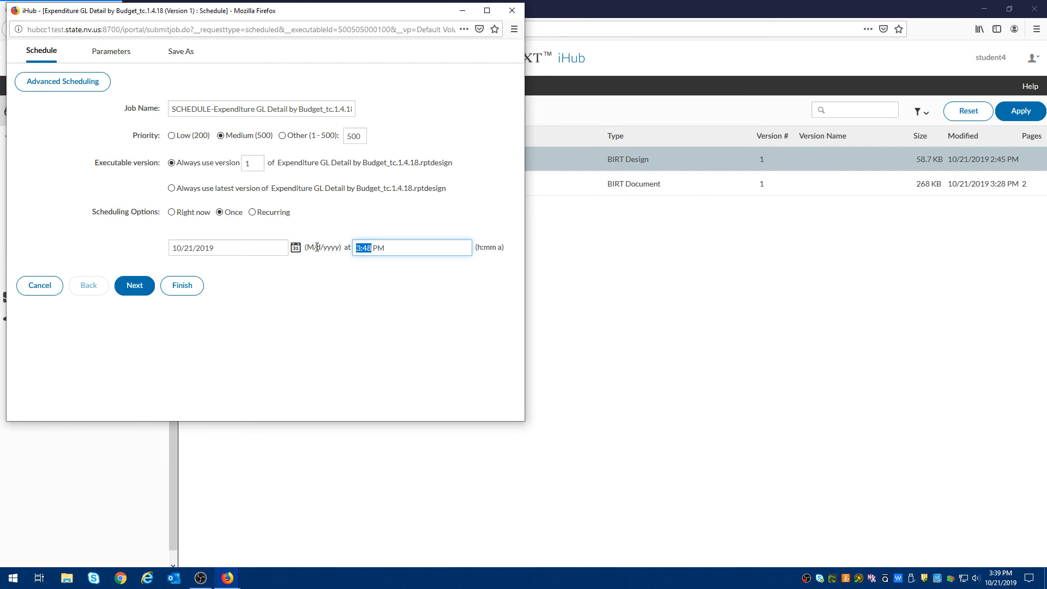
{"action": "type", "text": "4:00"}
{"action": "left_click", "coordinate": [338, 311]}
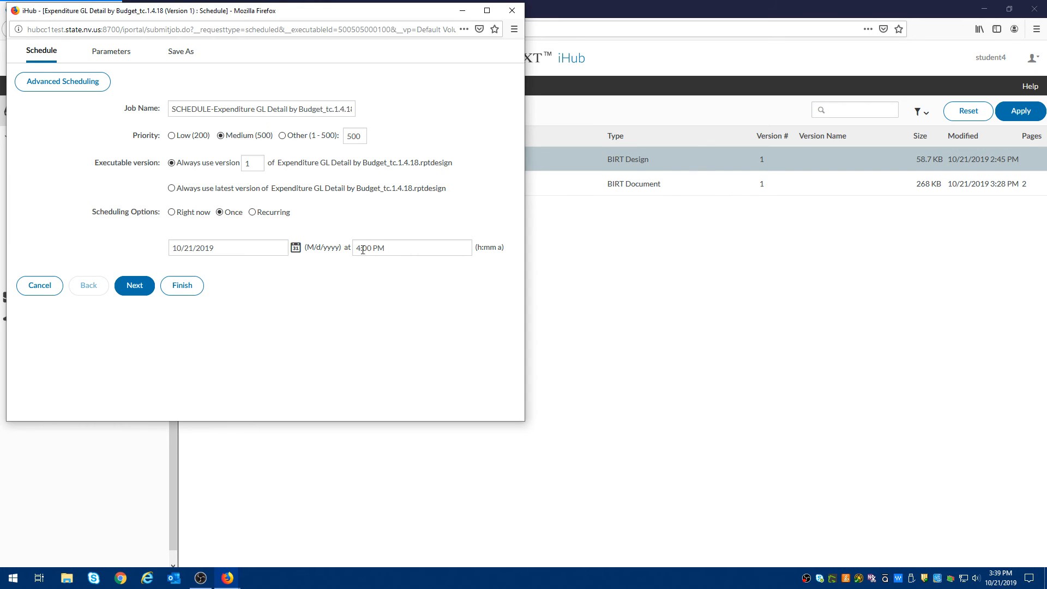
{"action": "left_click", "coordinate": [133, 288]}
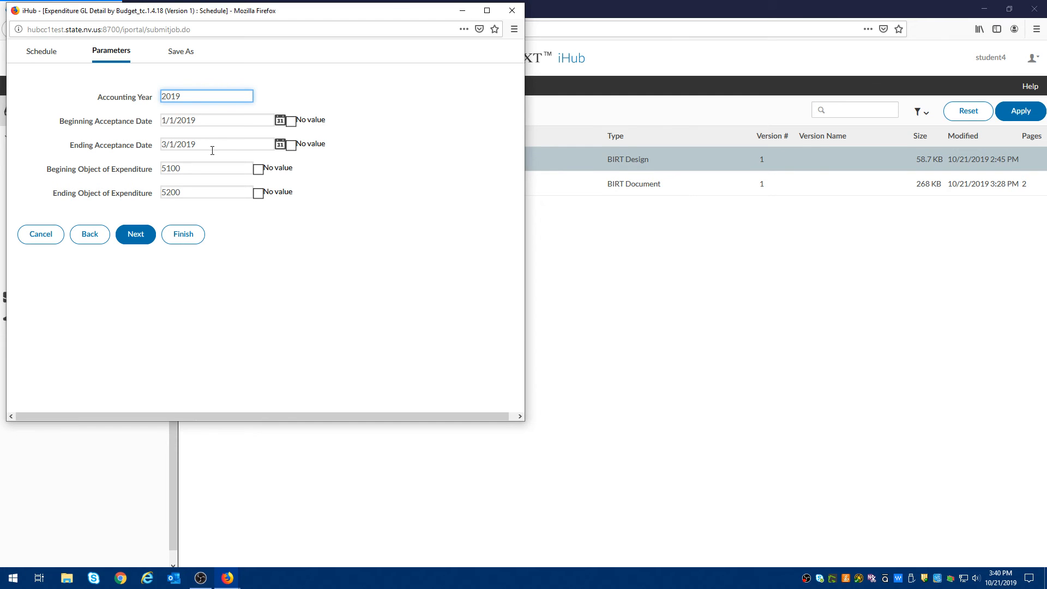
Set the Ending Acceptance Date to 2/15/2019 and continue to the output settings.
{"action": "left_click_drag", "start_coordinate": [213, 147], "coordinate": [137, 149]}
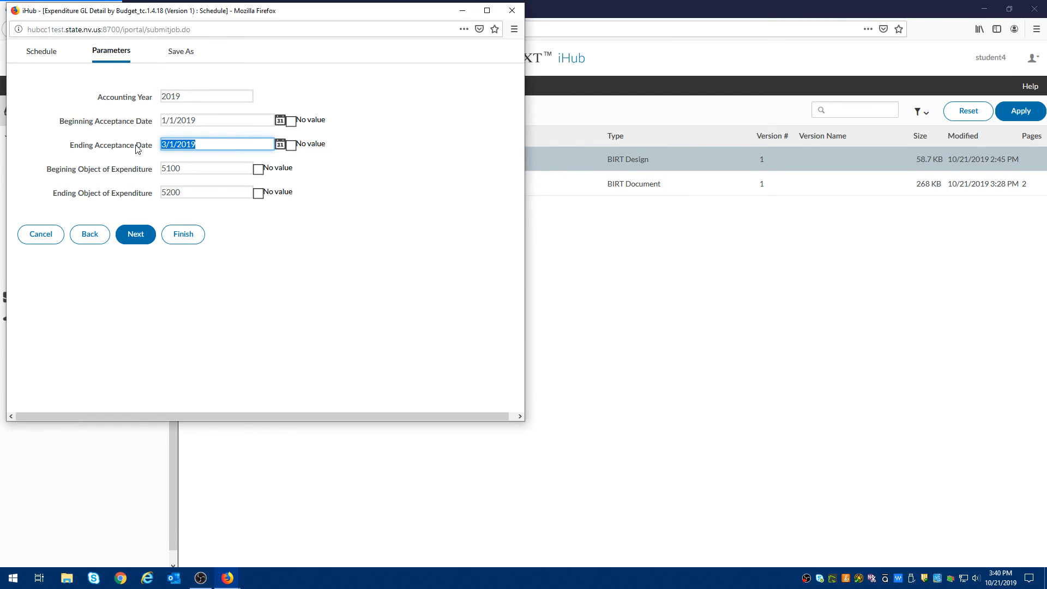
{"action": "type", "text": "2/15/2019"}
{"action": "left_click", "coordinate": [385, 265]}
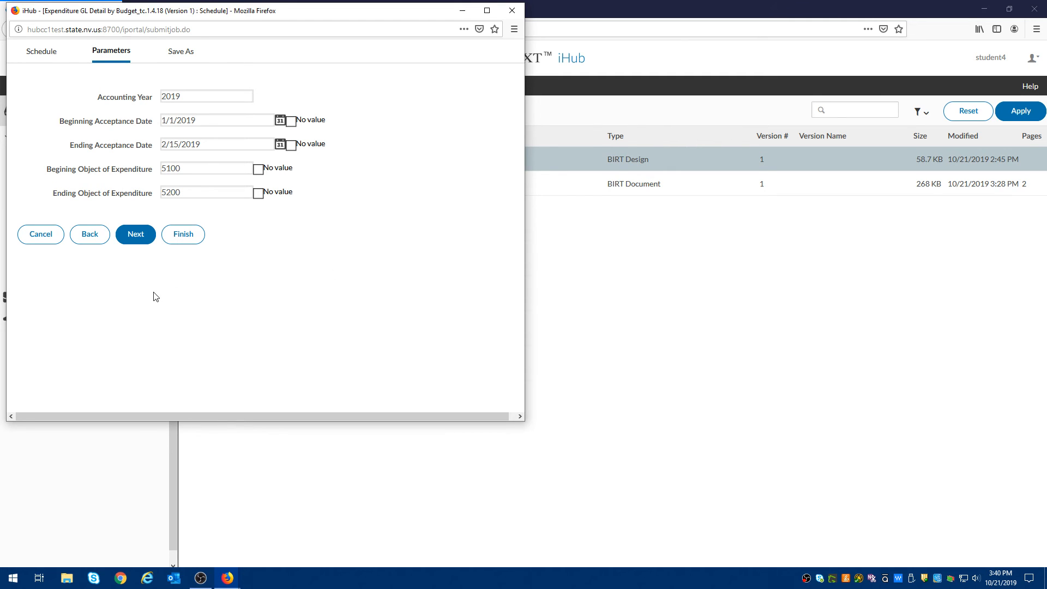
{"action": "left_click", "coordinate": [136, 236]}
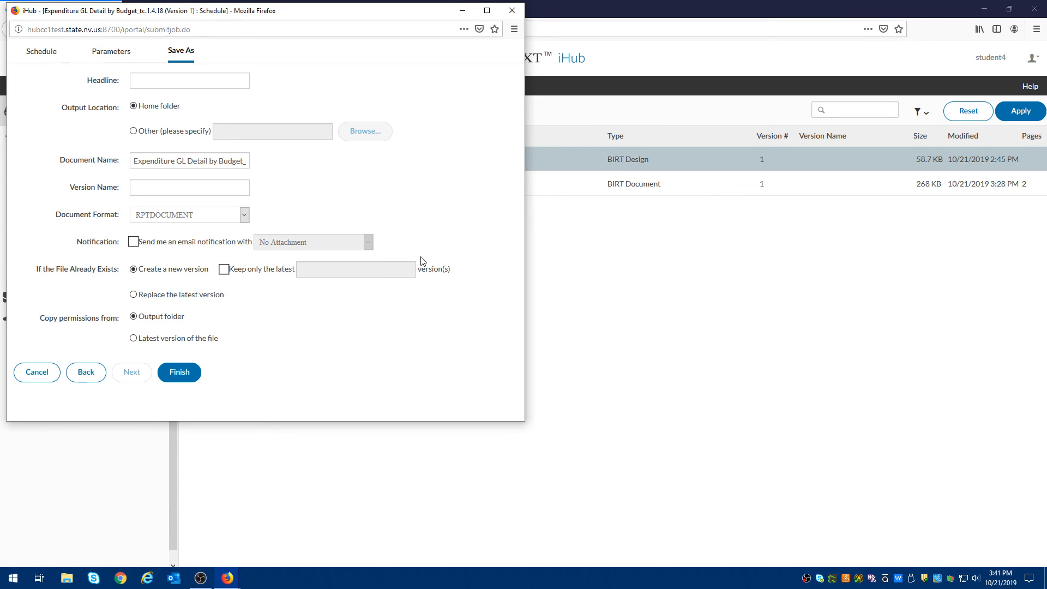
Enter SCHEDULE-LM as the headline of the scheduled output.
{"action": "left_click", "coordinate": [163, 78]}
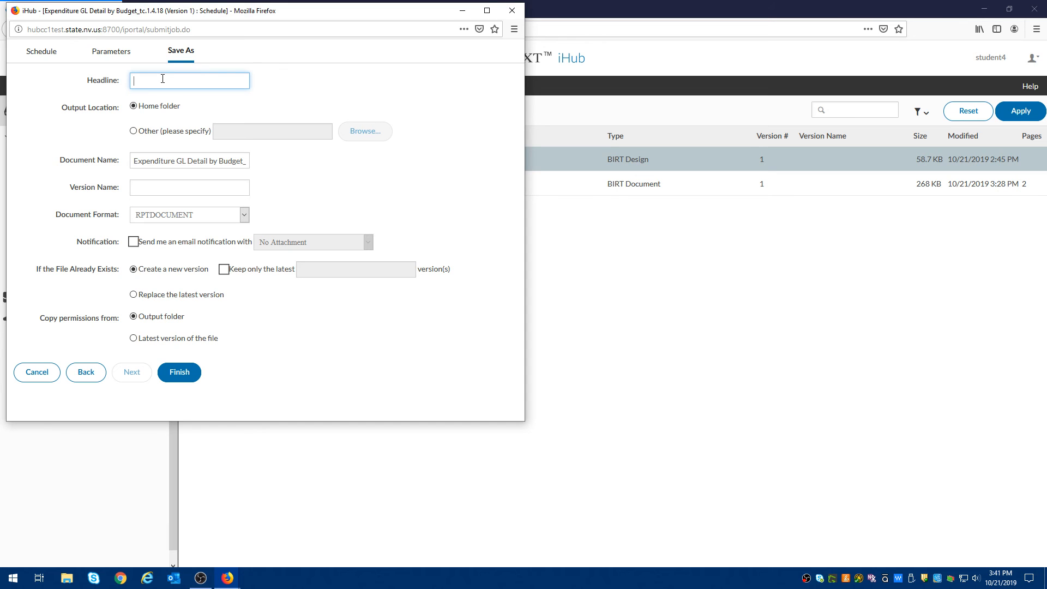
{"action": "type", "text": "Exp"}
{"action": "key", "text": "BackSpace"}
{"action": "key", "text": "BackSpace"}
{"action": "key", "text": "BackSpace"}
{"action": "type", "text": "SCHEDULE"}
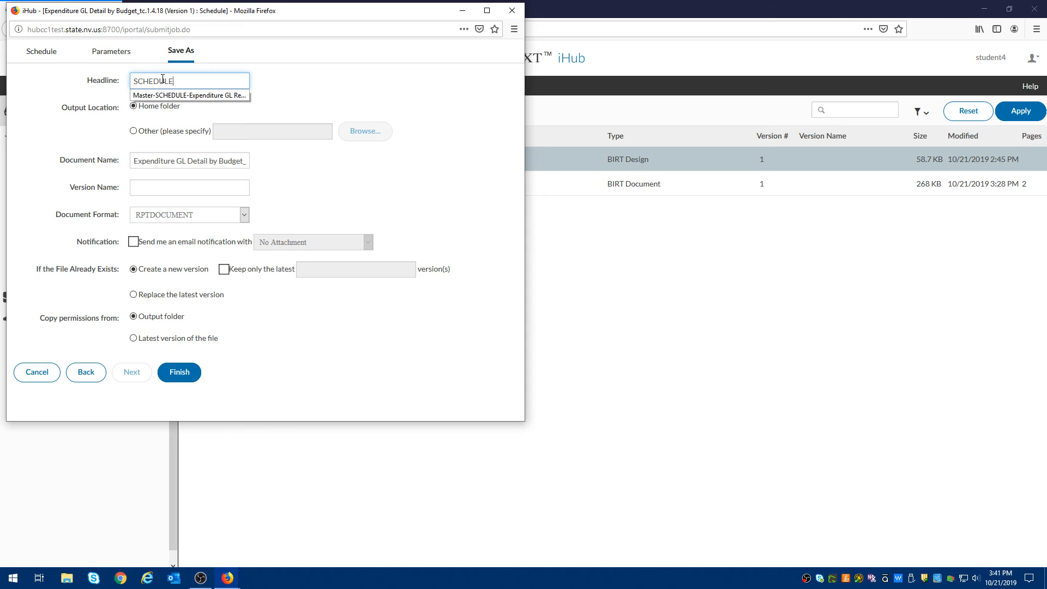
{"action": "type", "text": "-LM"}
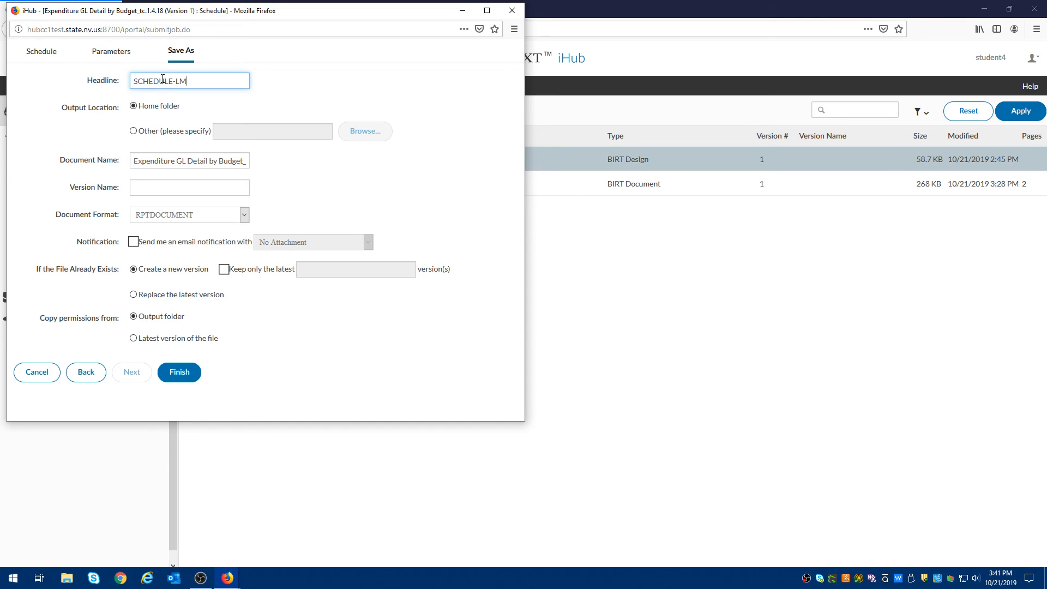
{"action": "left_click", "coordinate": [413, 107]}
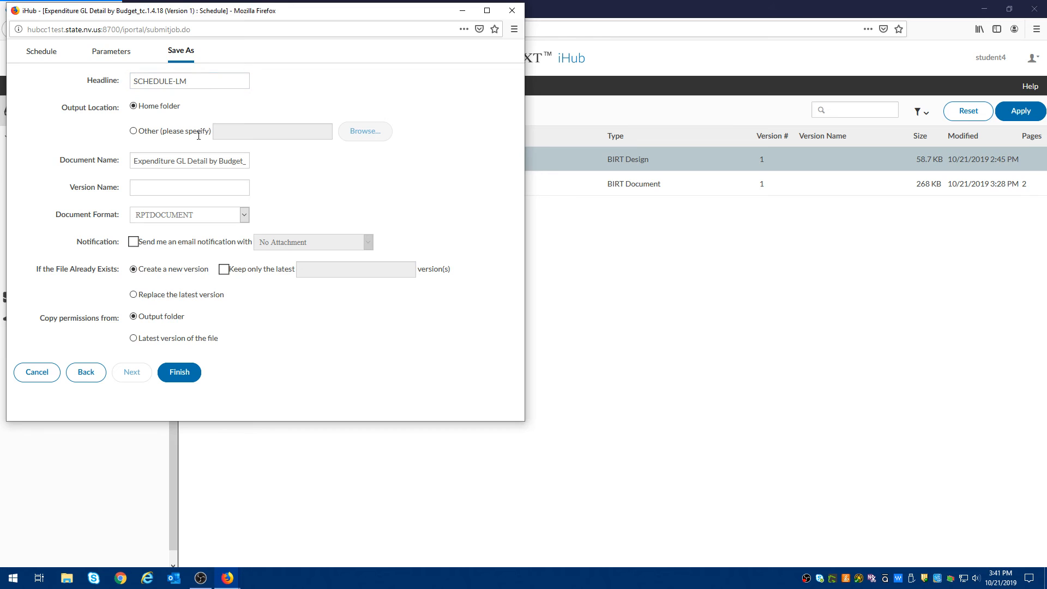
Set the output location to the /home/agencies/admin/training/May folder and prefix the document name with "SCHEDULE-LM-".
{"action": "left_click", "coordinate": [134, 132]}
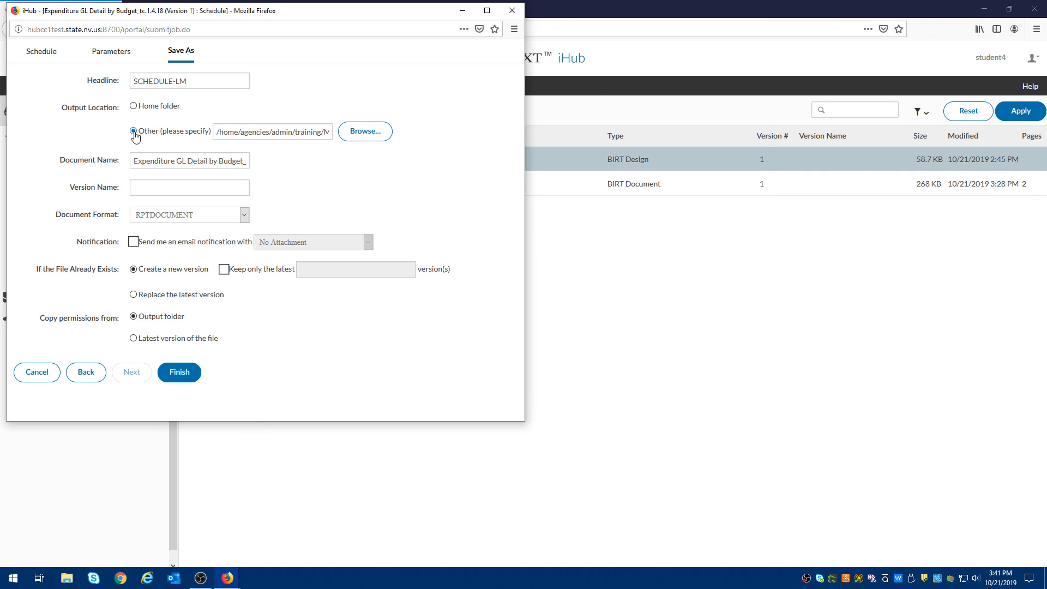
{"action": "left_click", "coordinate": [375, 138]}
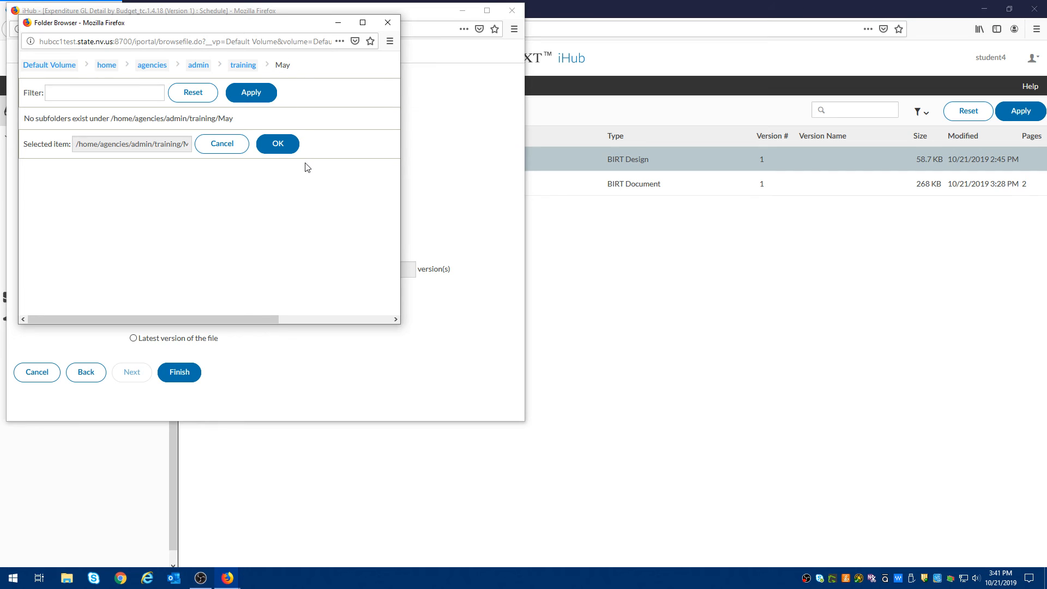
{"action": "left_click", "coordinate": [286, 145]}
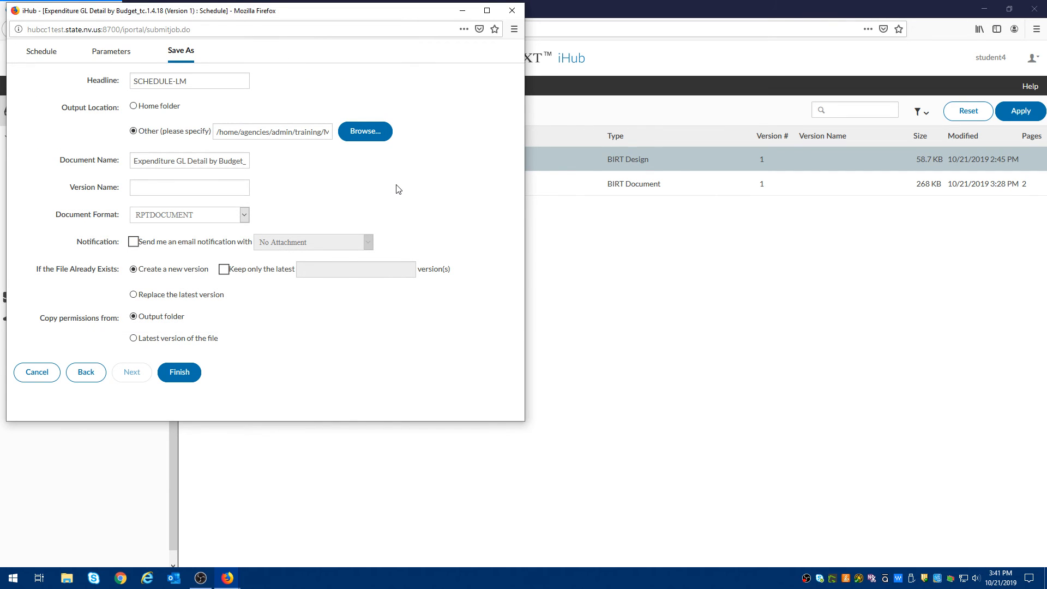
{"action": "left_click", "coordinate": [134, 162]}
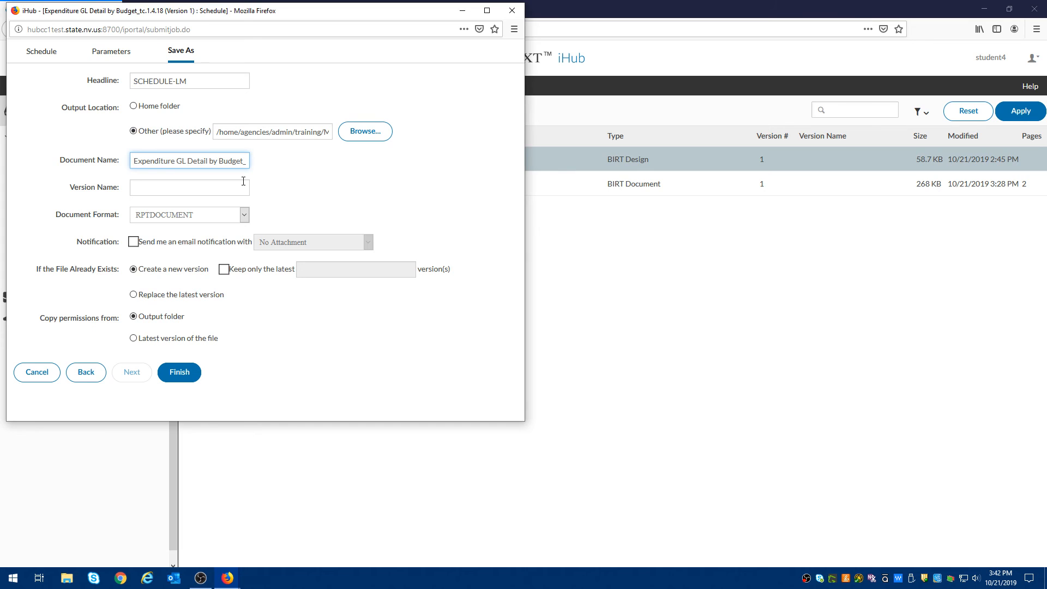
{"action": "type", "text": "SCHEDULE-LM-"}
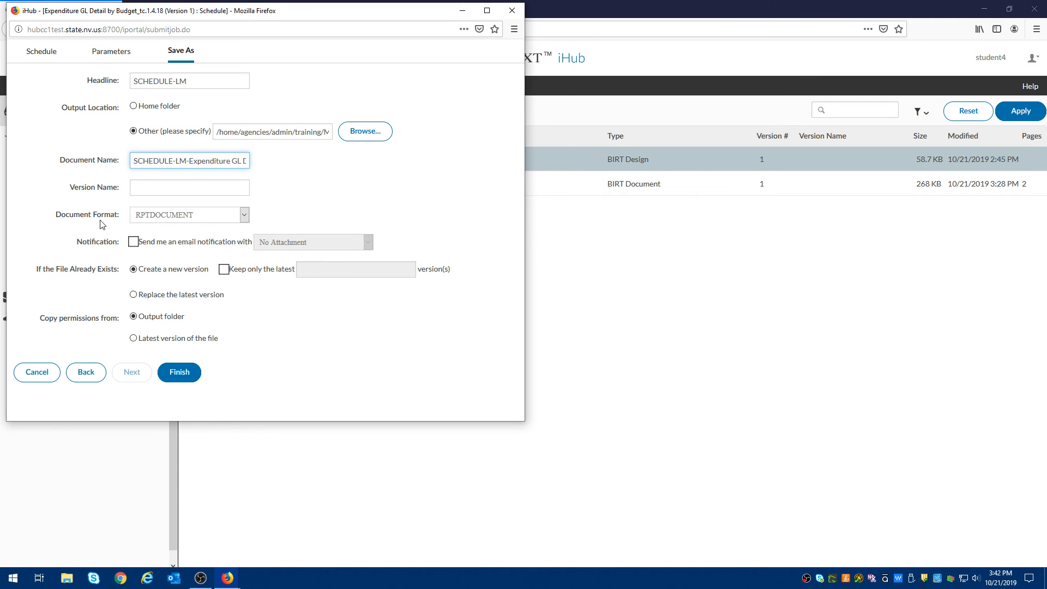
{"action": "left_click", "coordinate": [243, 218]}
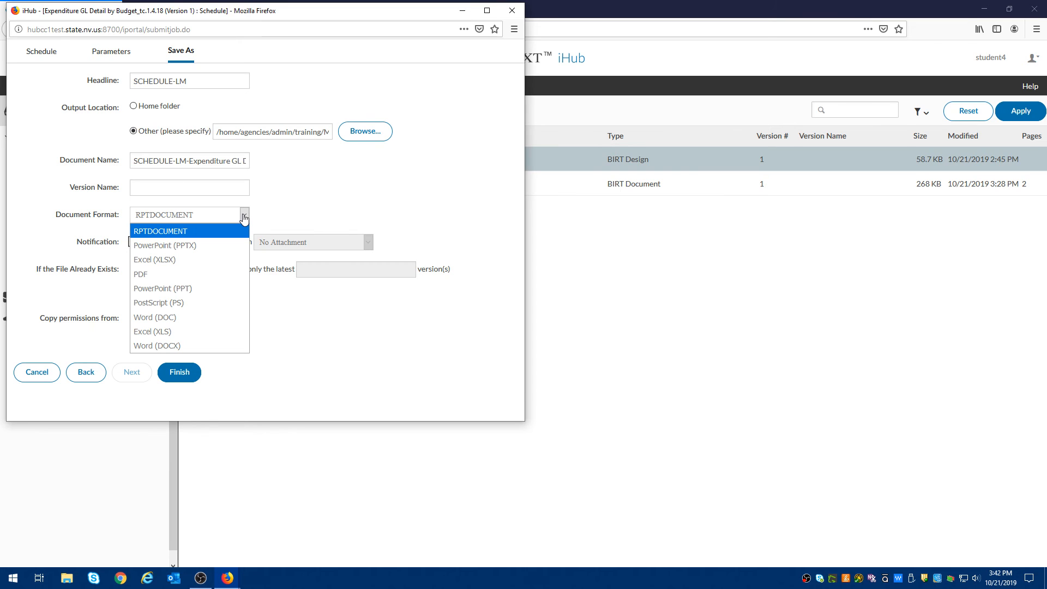
{"action": "left_click", "coordinate": [244, 217]}
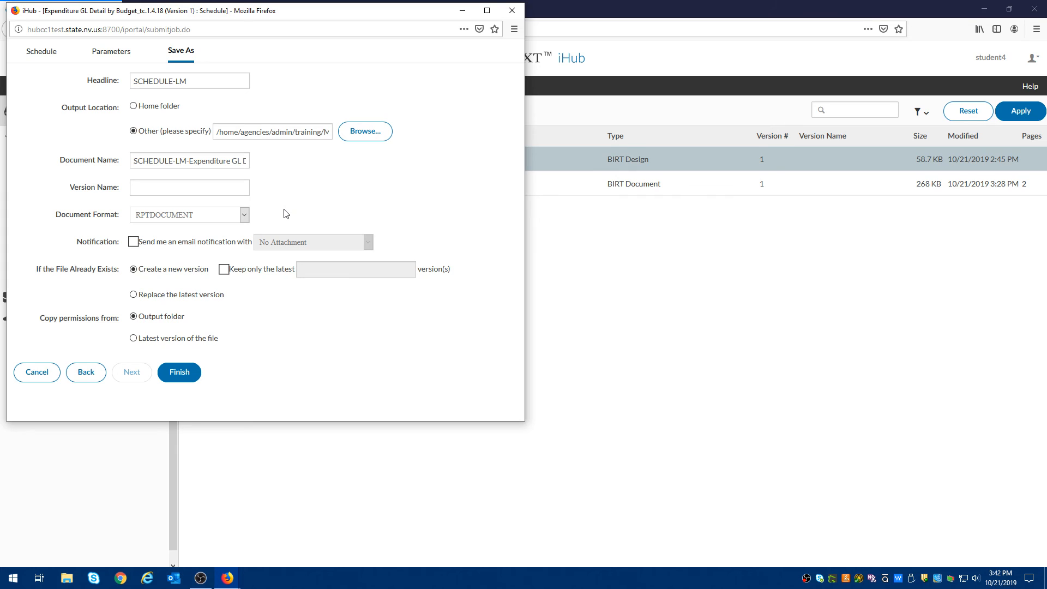
{"action": "left_click", "coordinate": [245, 217]}
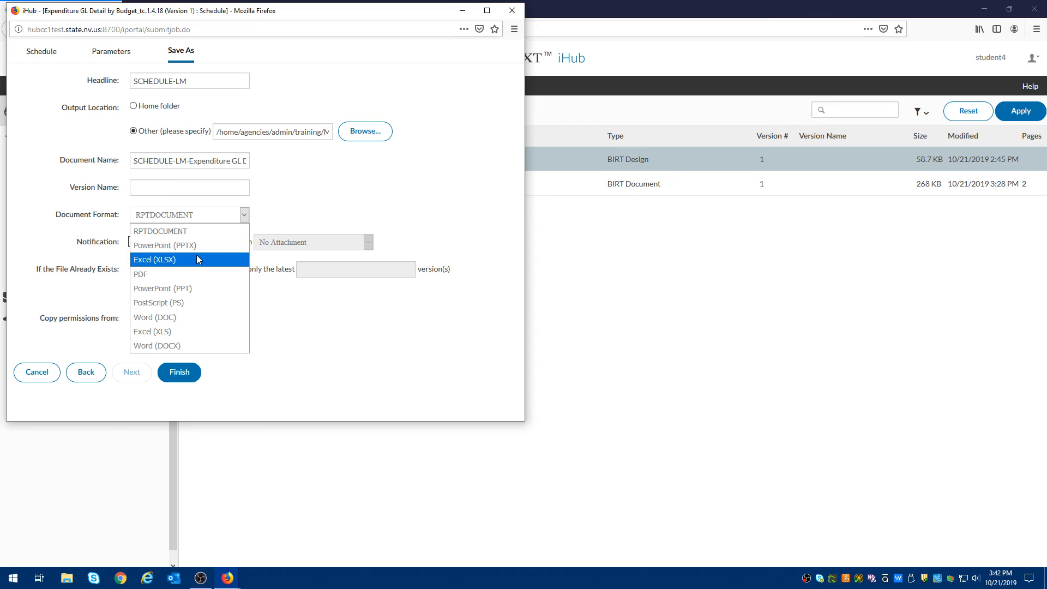
{"action": "left_click", "coordinate": [309, 201]}
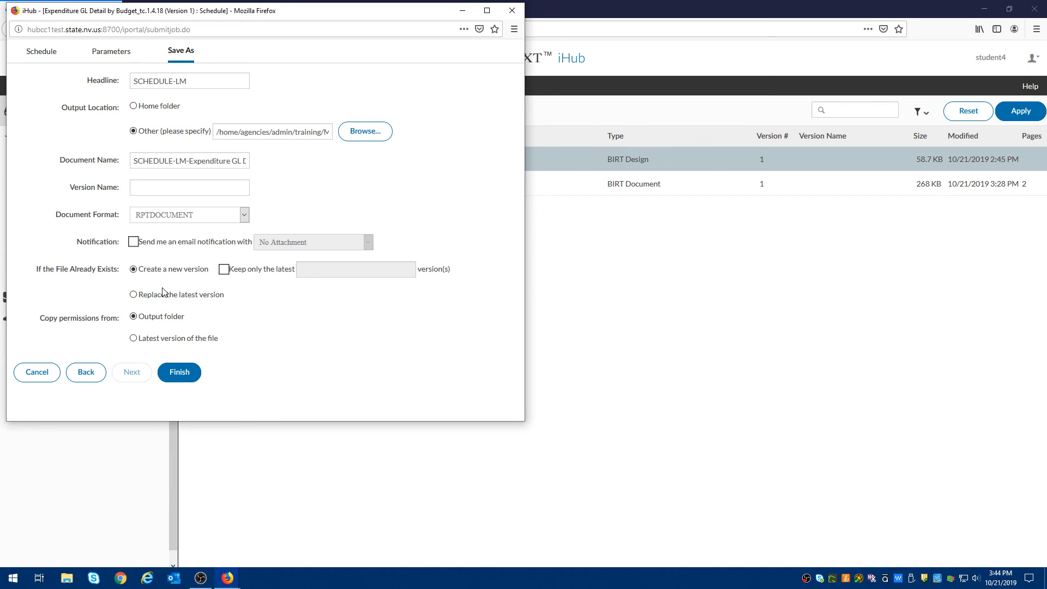
Choose to replace the latest version if the file already exists and submit the scheduled job.
{"action": "left_click", "coordinate": [134, 296]}
{"action": "left_click", "coordinate": [179, 373]}
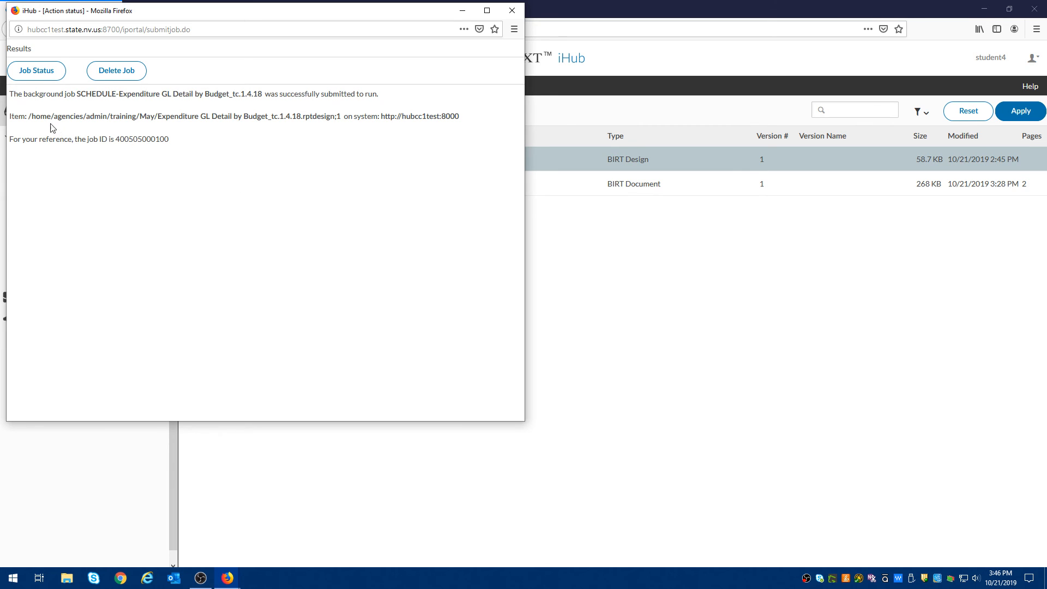
Open the submitted job's status and review its schedule, output document and parameter details.
{"action": "left_click", "coordinate": [42, 74]}
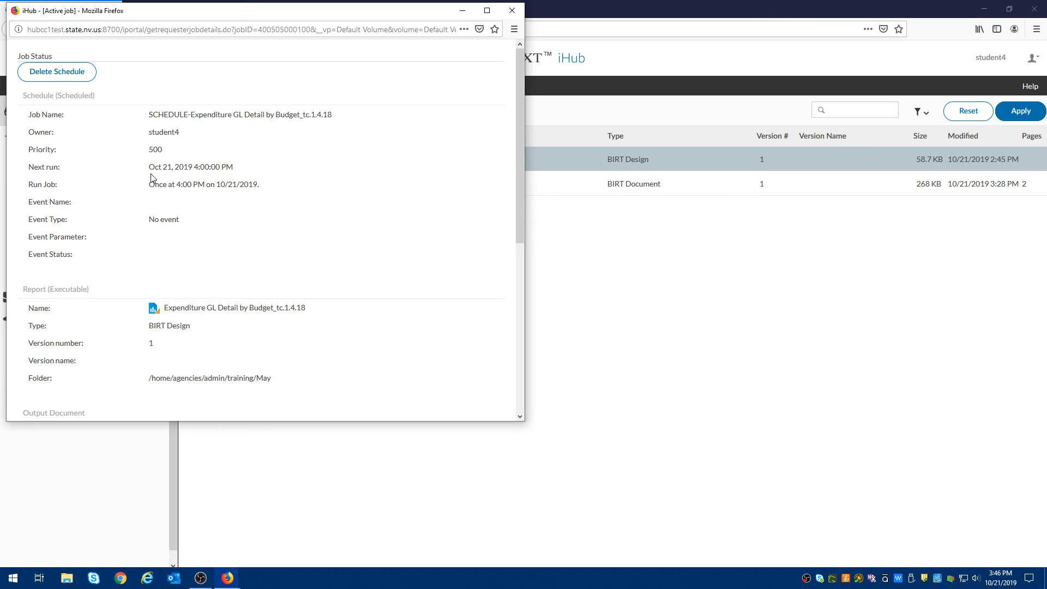
{"action": "scroll", "coordinate": [355, 199], "scroll_direction": "down", "scroll_amount": 3}
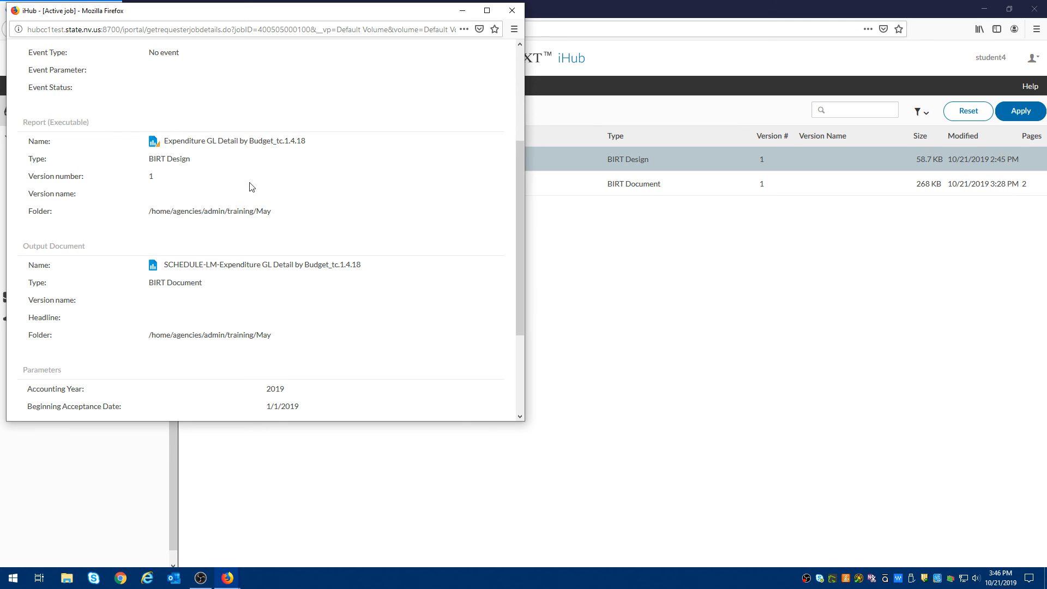
{"action": "scroll", "coordinate": [307, 174], "scroll_direction": "down", "scroll_amount": 2}
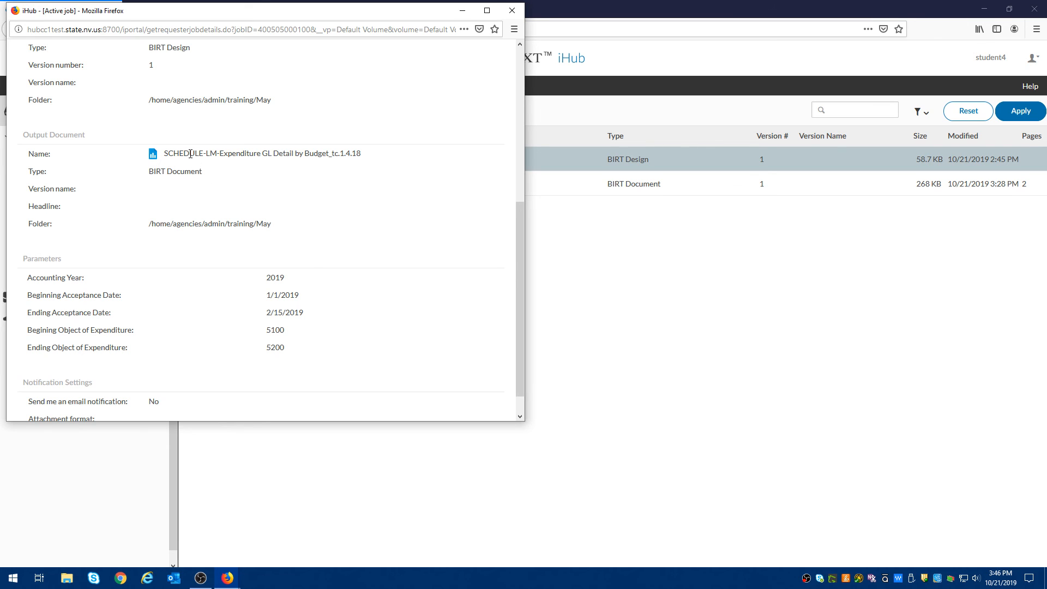
{"action": "scroll", "coordinate": [398, 228], "scroll_direction": "up", "scroll_amount": 5}
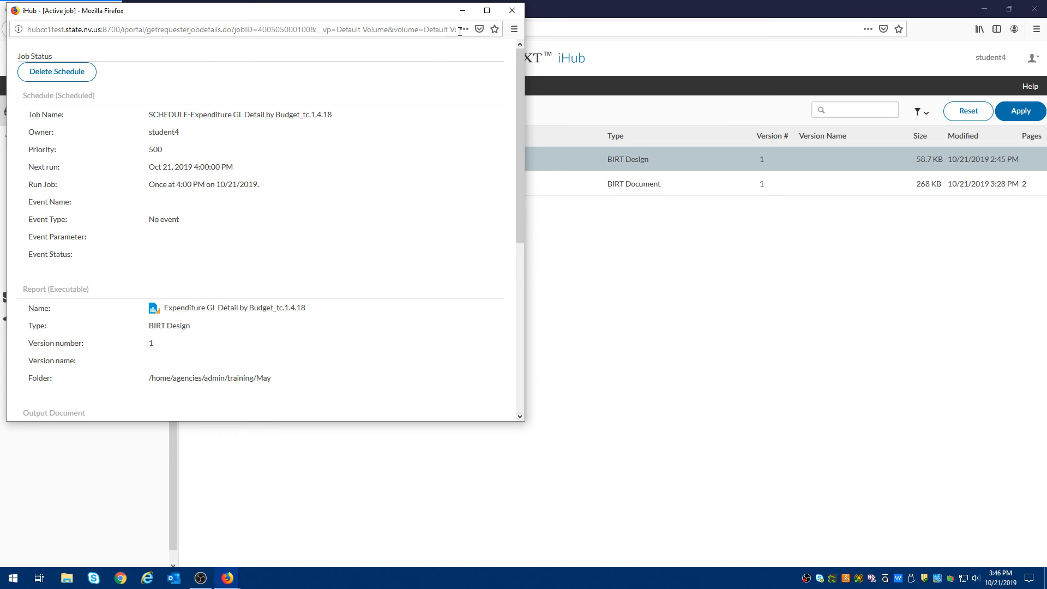
Close the job status, refresh the page and review the scheduled and completed jobs in My Jobs.
{"action": "left_click", "coordinate": [516, 14]}
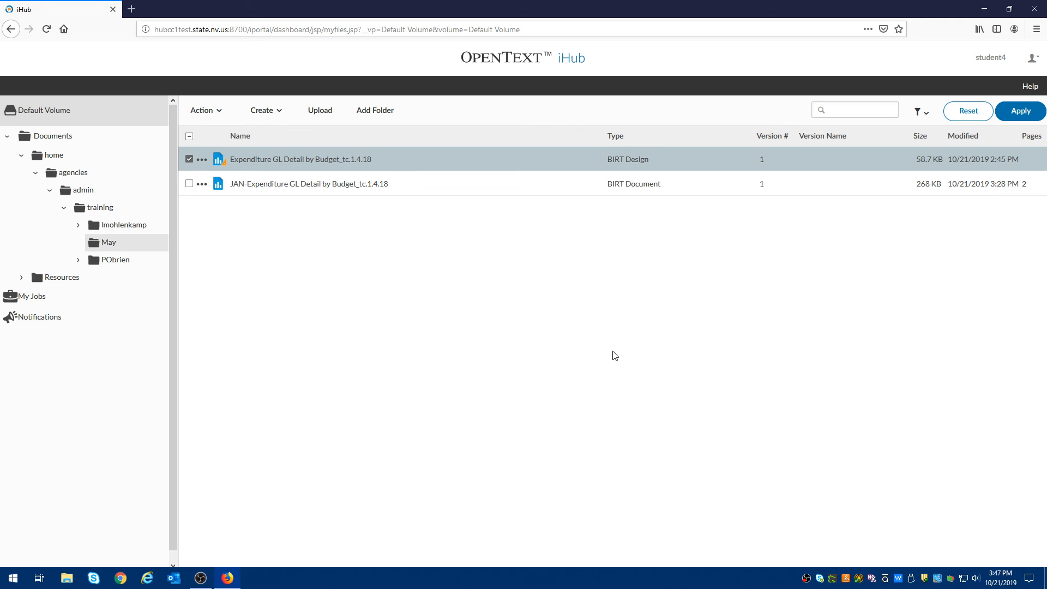
{"action": "key", "text": "F5"}
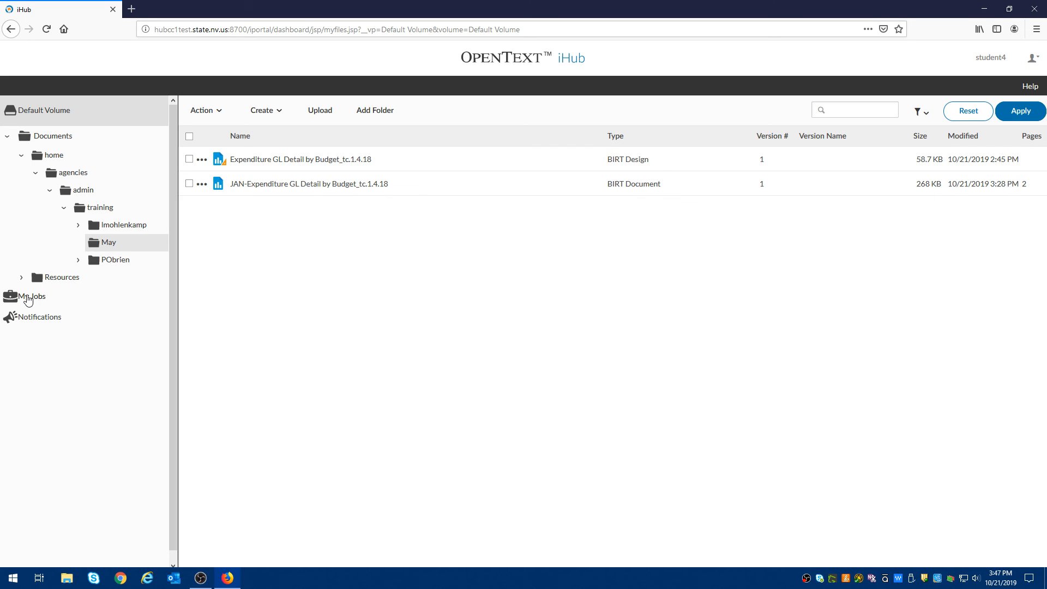
{"action": "left_click", "coordinate": [28, 301]}
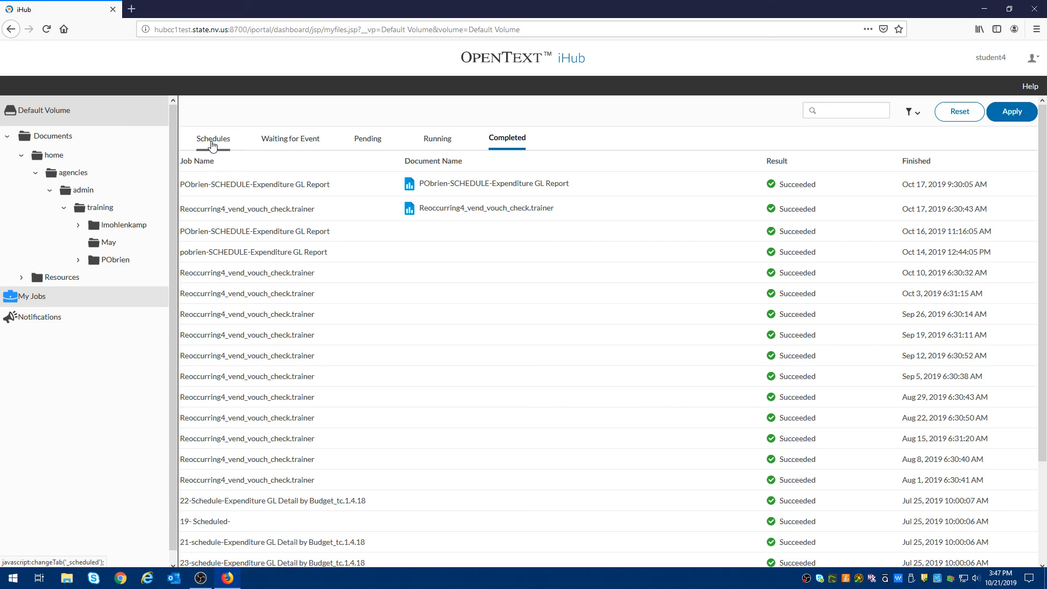
{"action": "left_click", "coordinate": [213, 144]}
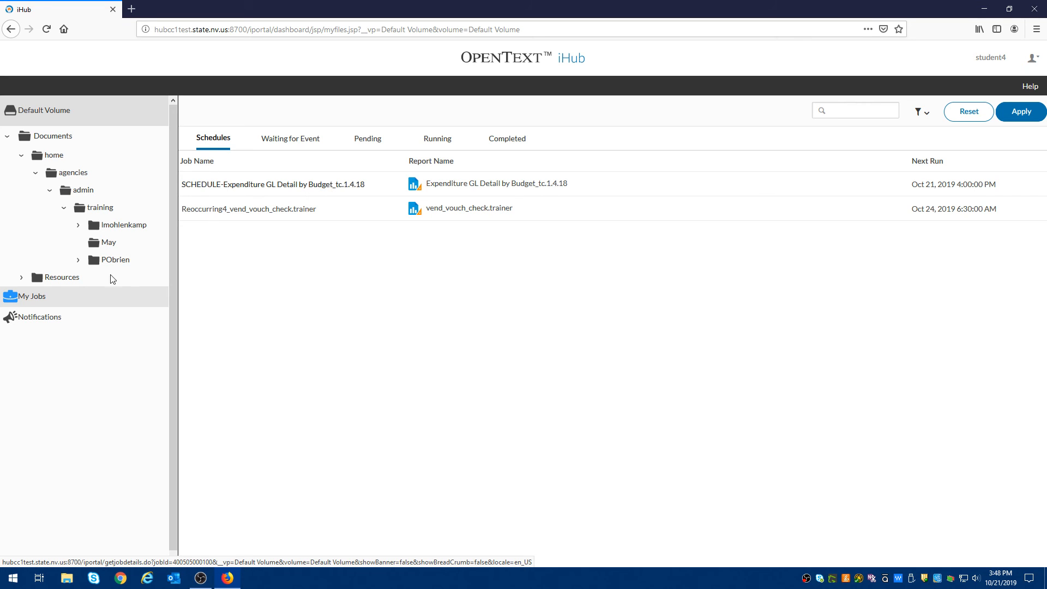
{"action": "left_click", "coordinate": [524, 143]}
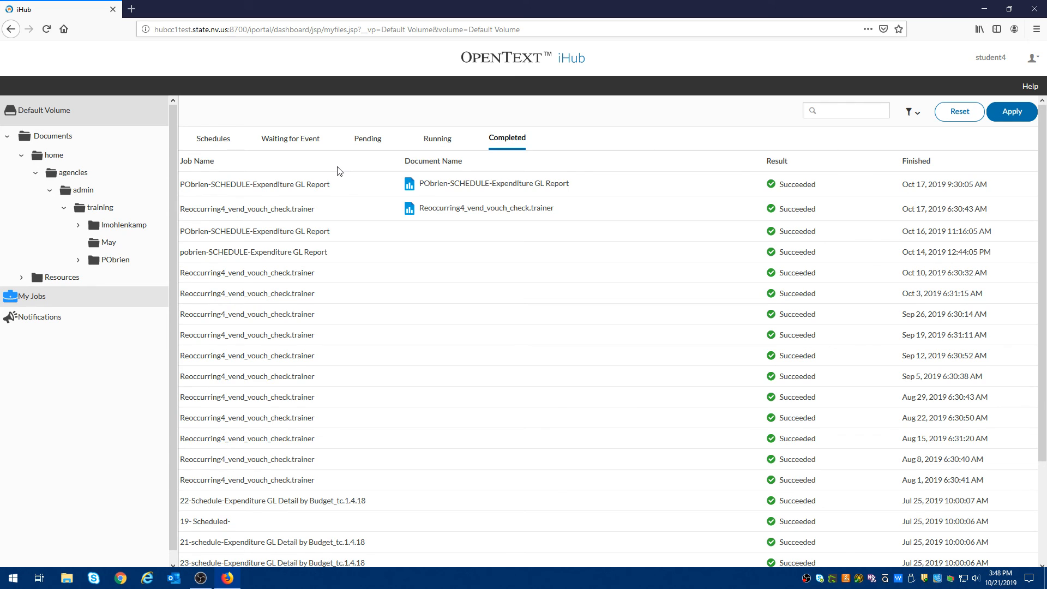
Start a parameter value file for the Expenditure GL Detail by Budget design in the May folder, prefixing its file name with "PARA-LM-".
{"action": "left_click", "coordinate": [96, 212]}
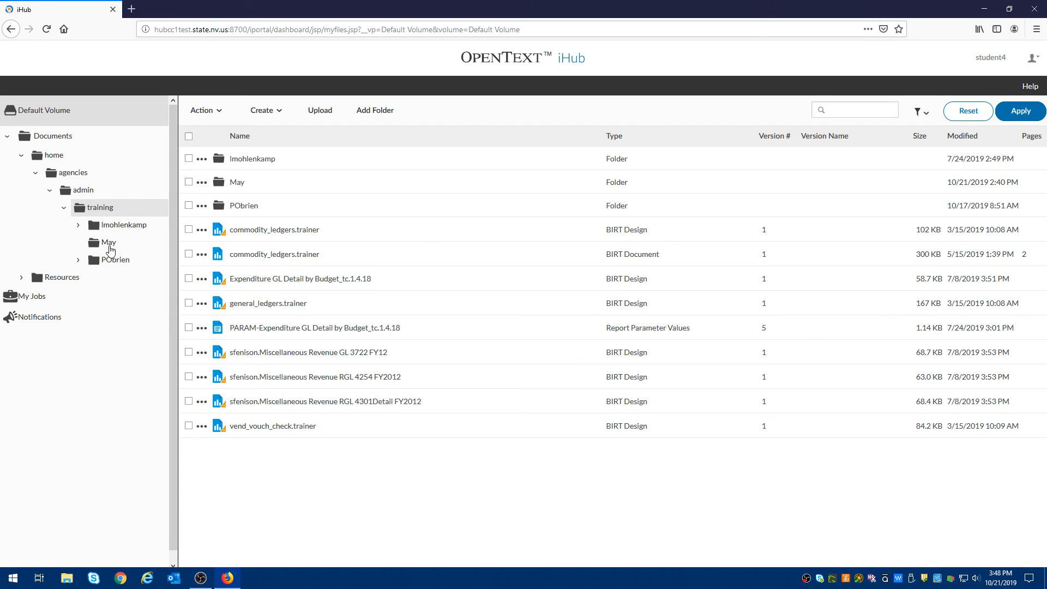
{"action": "left_click", "coordinate": [110, 245]}
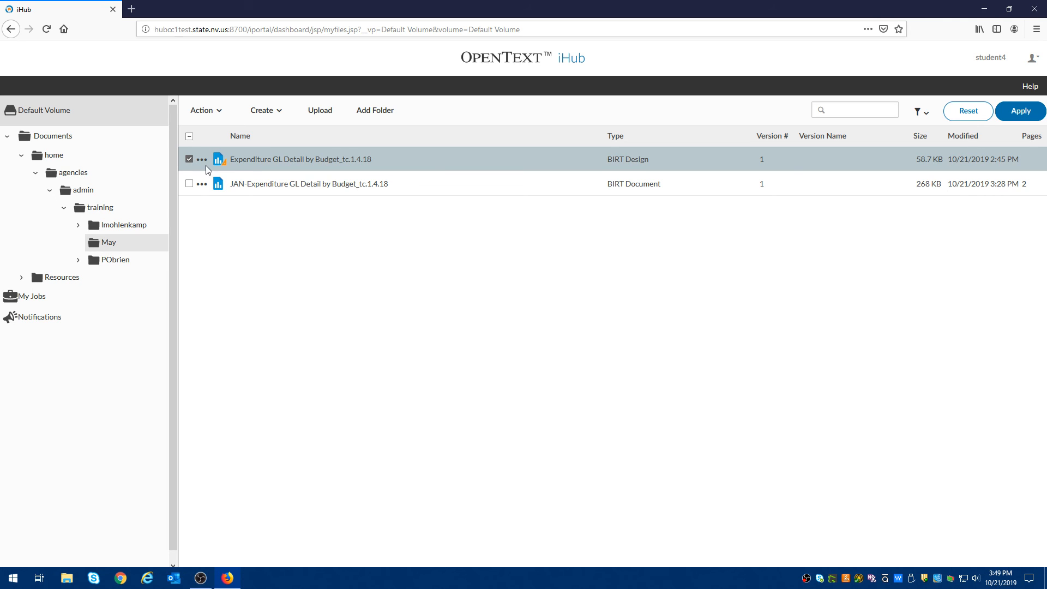
{"action": "left_click", "coordinate": [198, 159]}
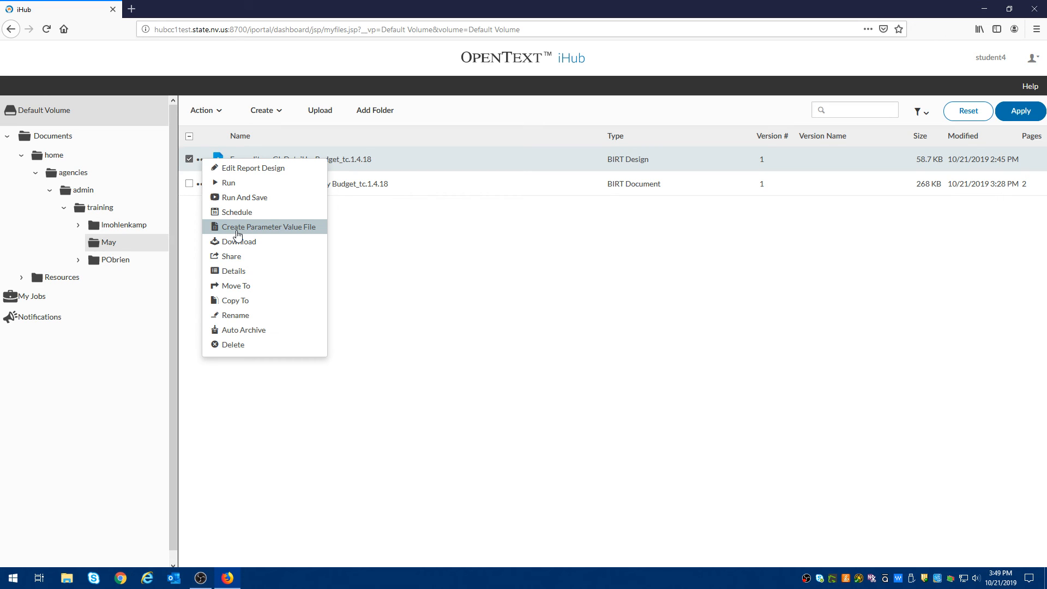
{"action": "left_click", "coordinate": [237, 230]}
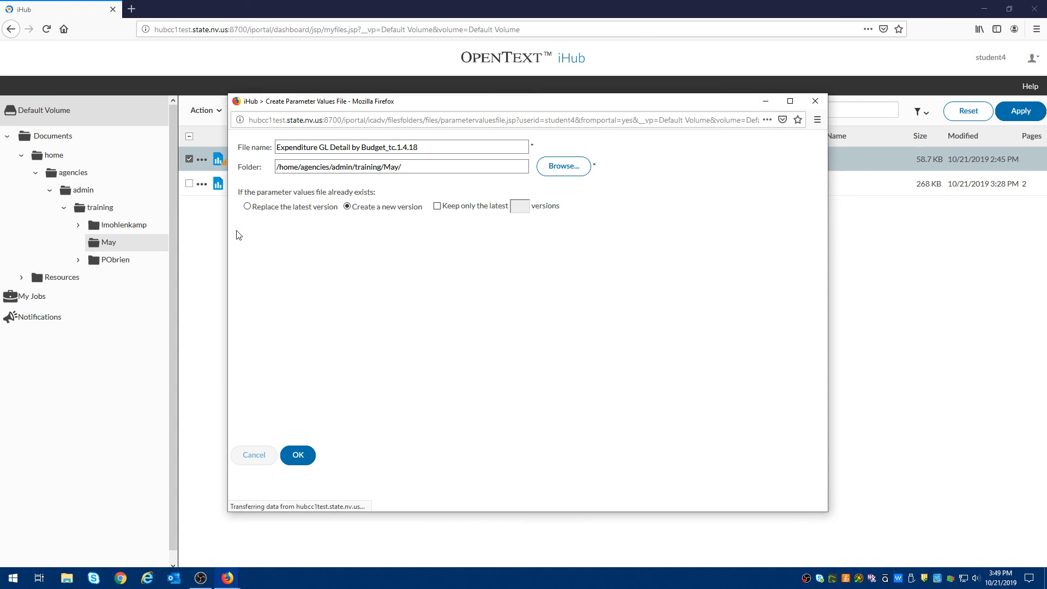
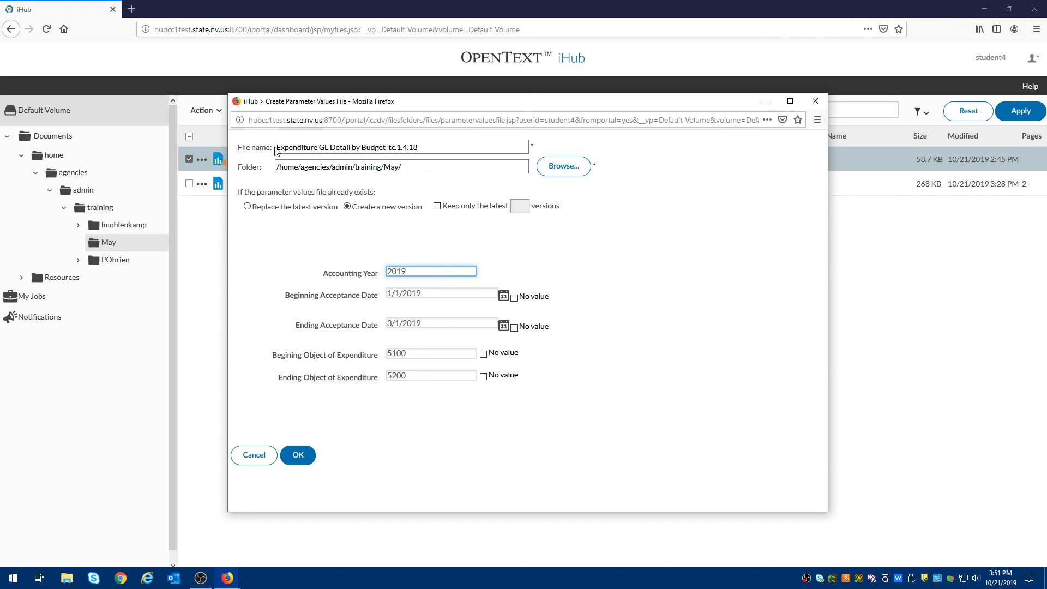
{"action": "left_click", "coordinate": [295, 146]}
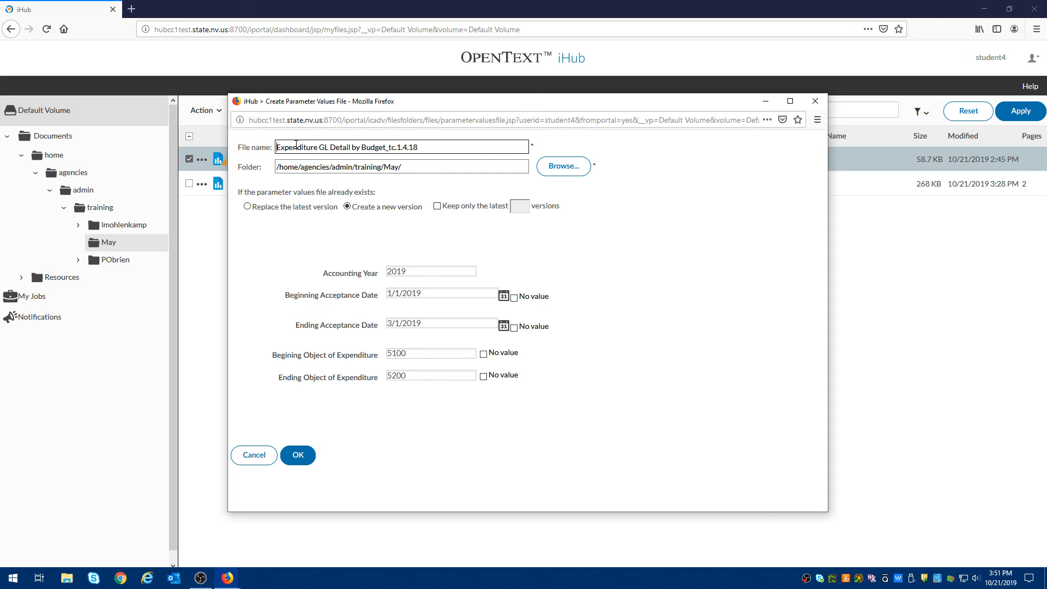
{"action": "type", "text": "p"}
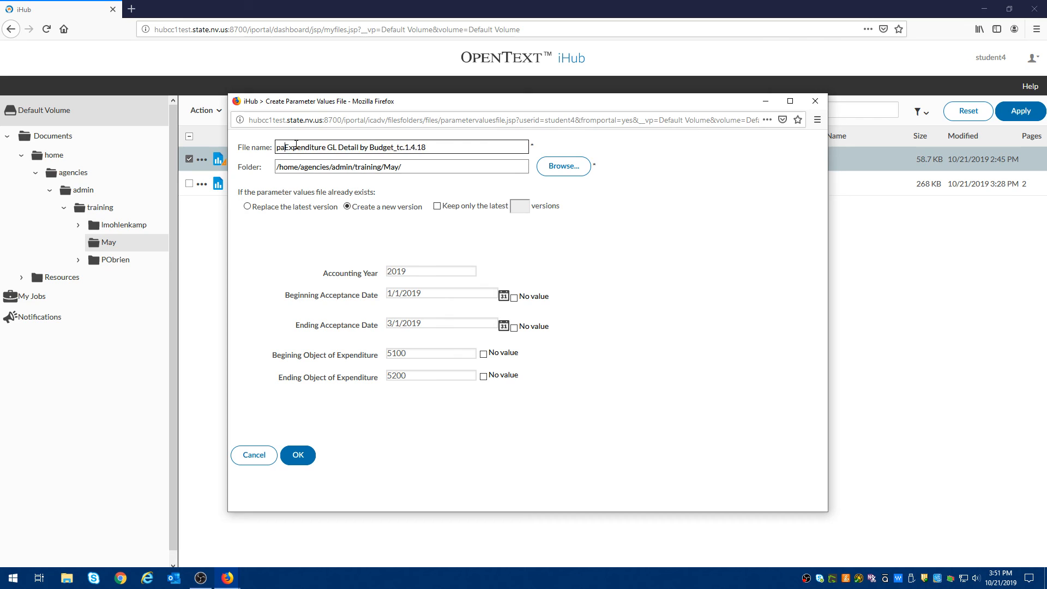
{"action": "key", "text": "BackSpace"}
{"action": "type", "text": "PARA"}
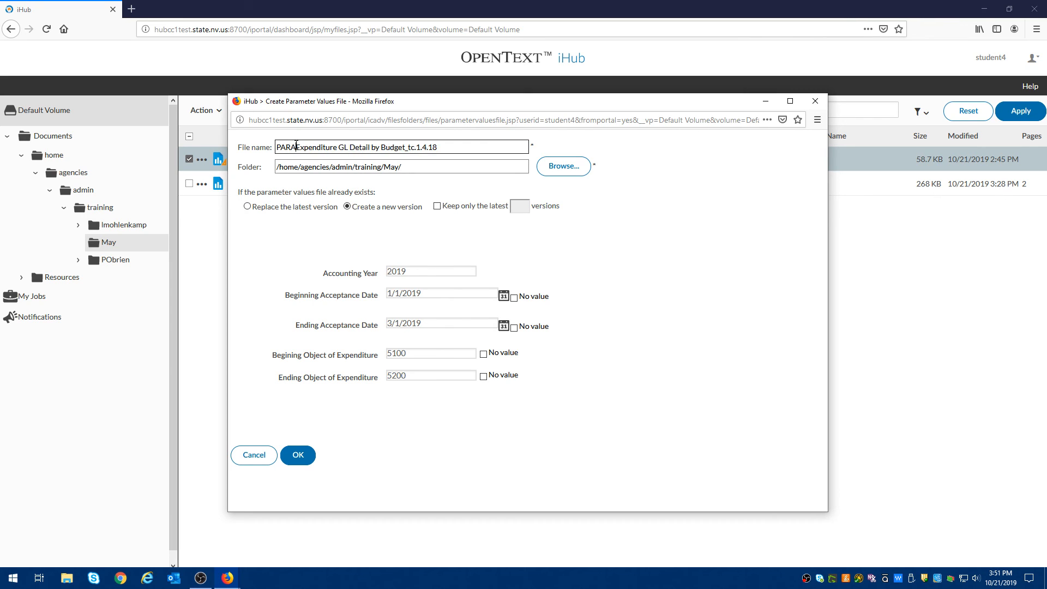
{"action": "type", "text": "-LM"}
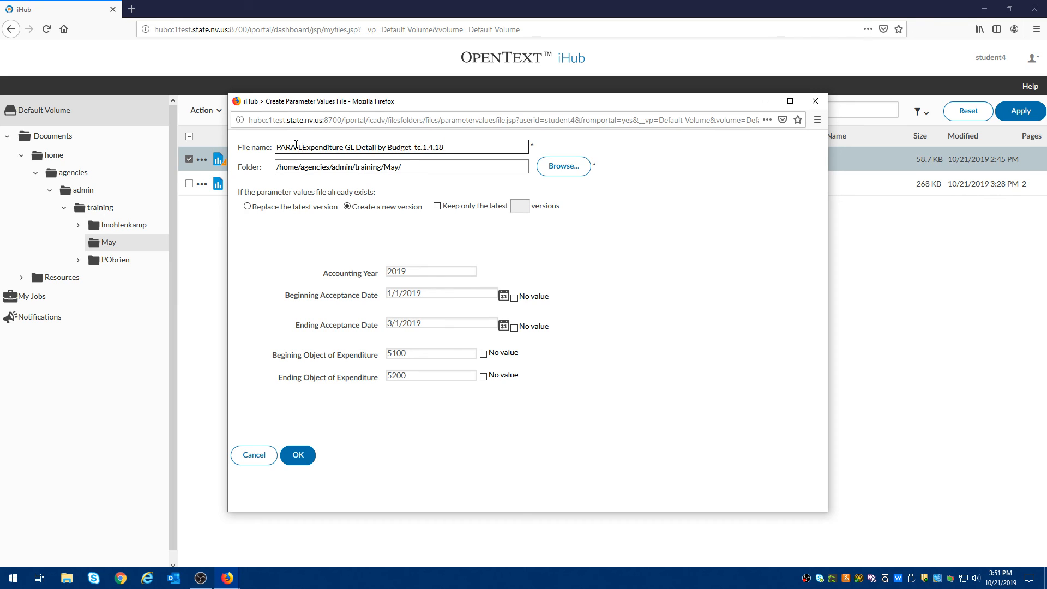
{"action": "type", "text": "-"}
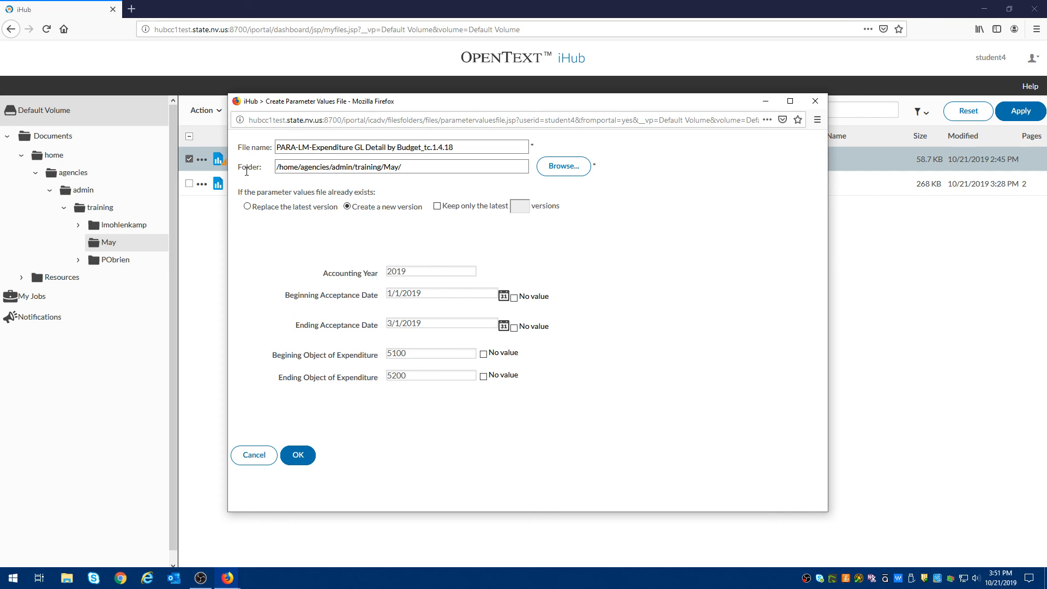
Select the May folder as the parameter file's location and choose to replace the latest version if the file already exists.
{"action": "left_click", "coordinate": [284, 170]}
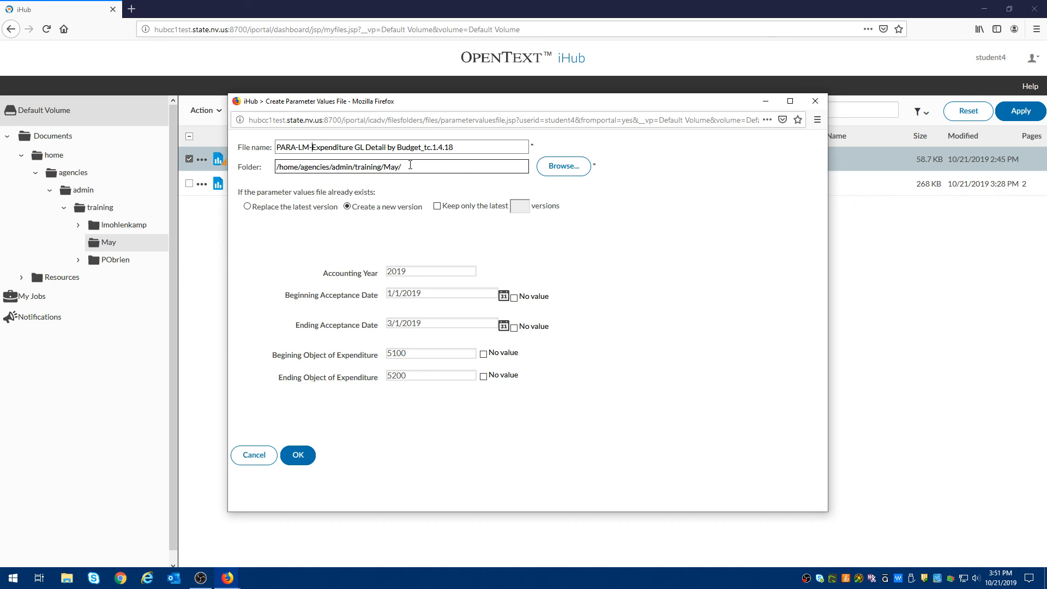
{"action": "left_click", "coordinate": [577, 171]}
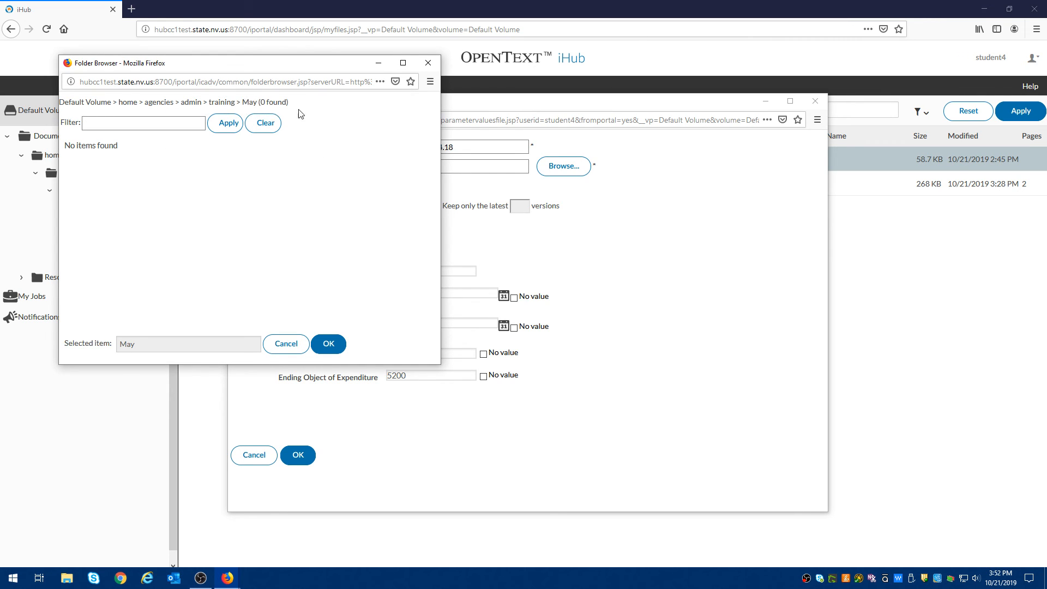
{"action": "left_click", "coordinate": [330, 345]}
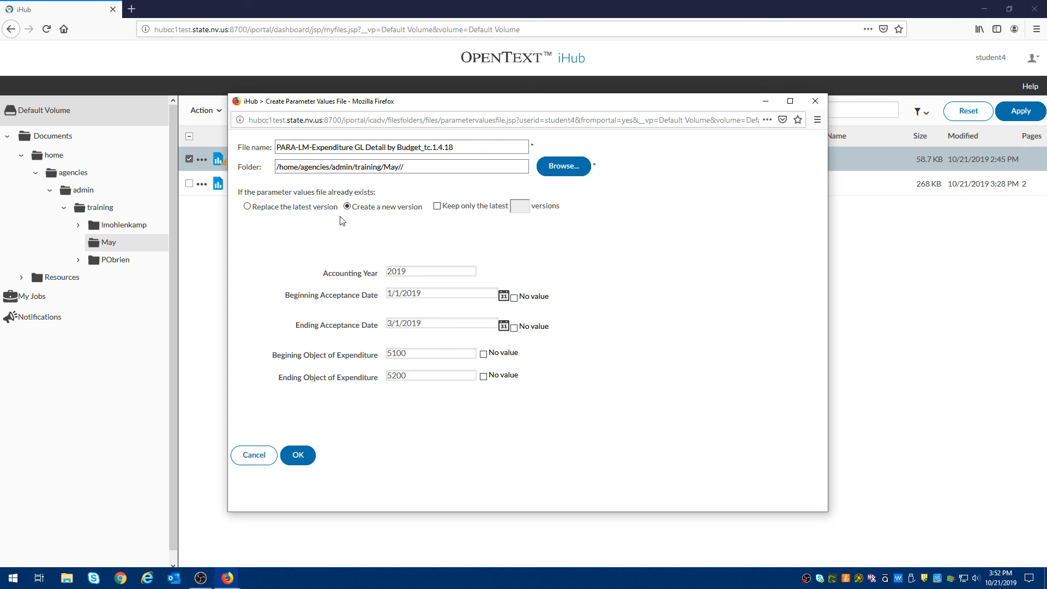
{"action": "left_click", "coordinate": [248, 207]}
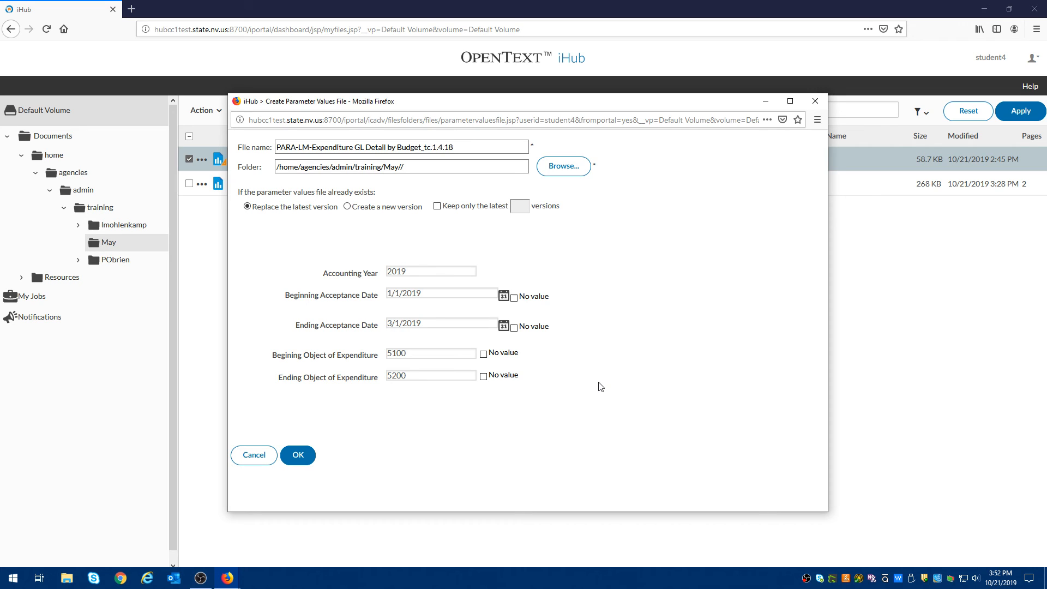
Set the Ending Object of Expenditure to 5100, create the parameter values file and refresh the file list.
{"action": "left_click_drag", "start_coordinate": [421, 375], "coordinate": [356, 374]}
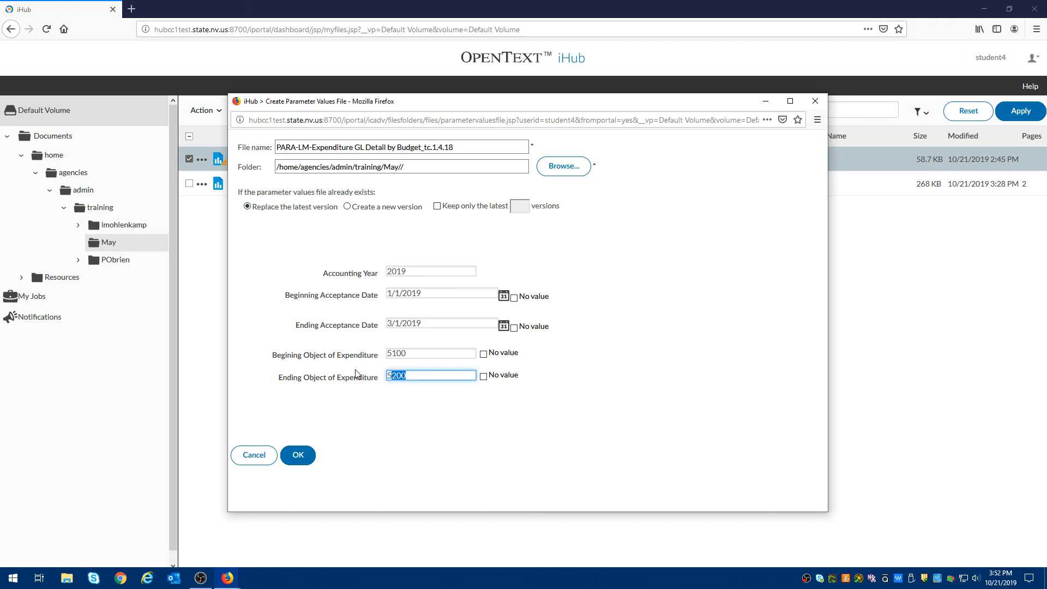
{"action": "left_click_drag", "start_coordinate": [423, 375], "coordinate": [371, 372]}
{"action": "type", "text": "5100"}
{"action": "left_click", "coordinate": [622, 391]}
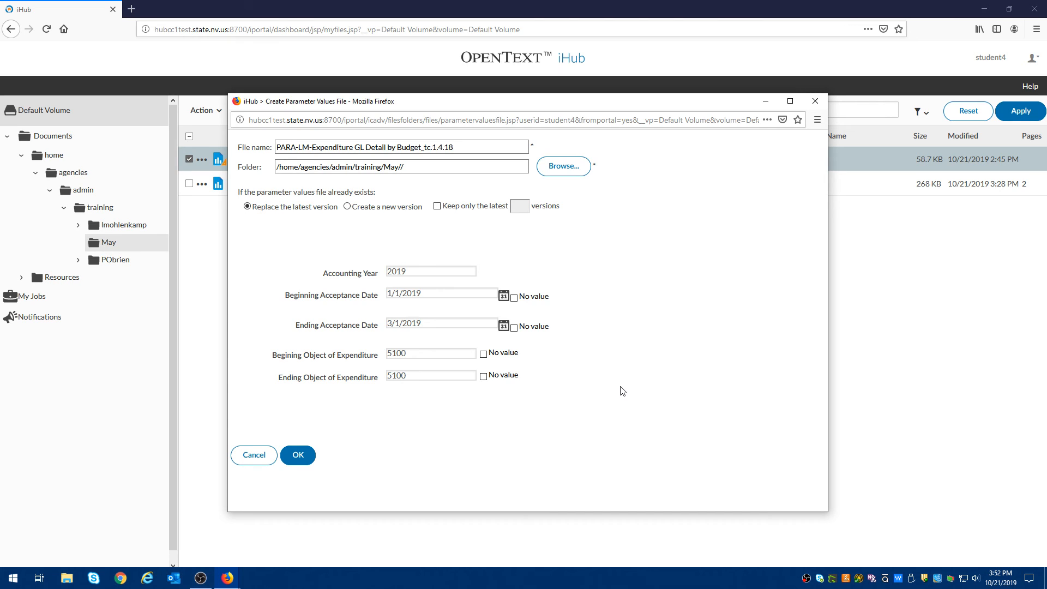
{"action": "left_click", "coordinate": [298, 455]}
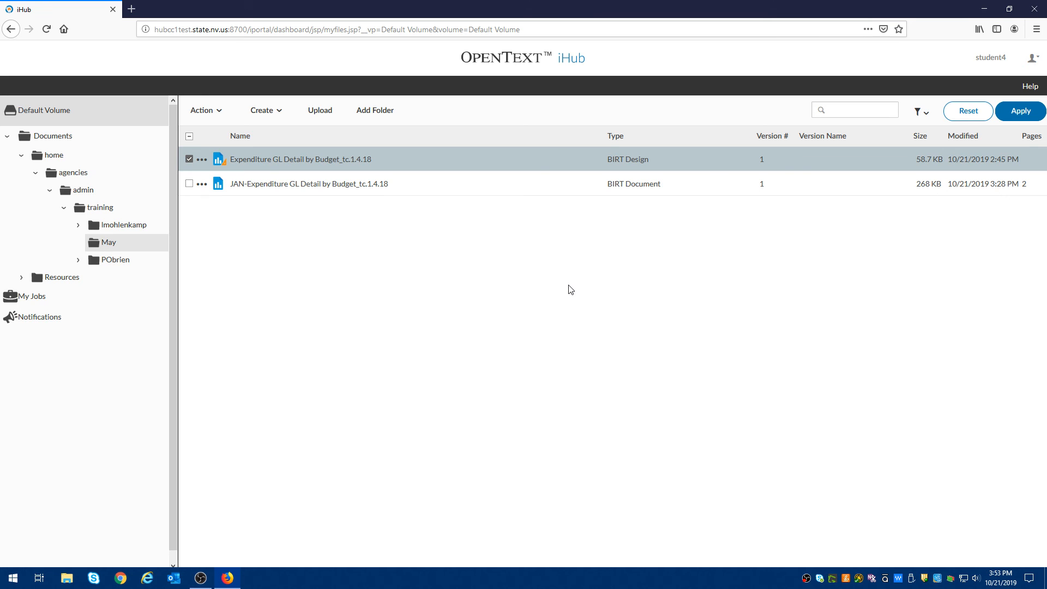
{"action": "key", "text": "F5"}
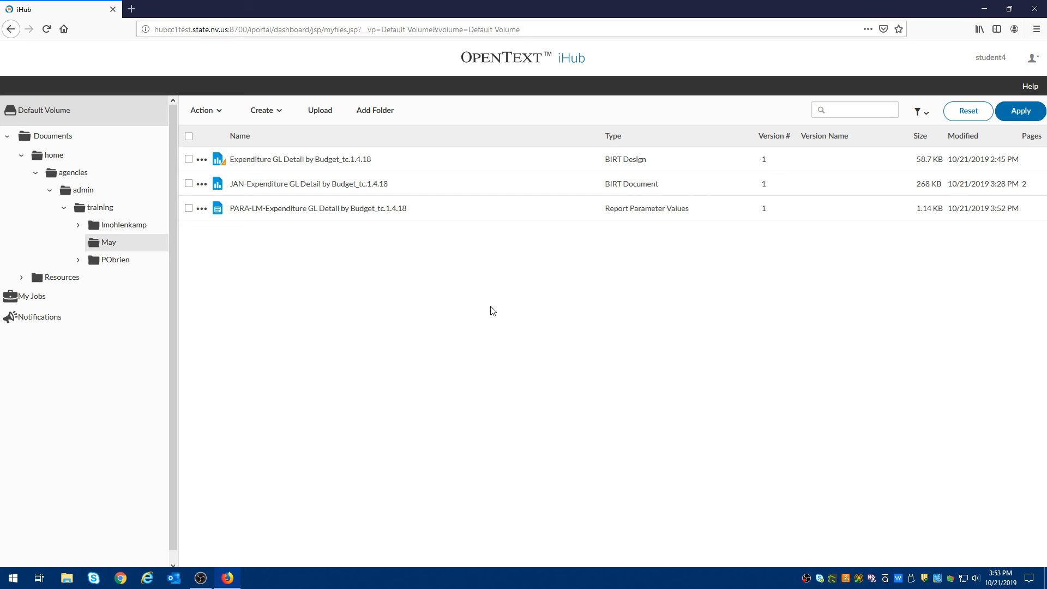
Run the report from the PARA-LM parameter values file with its saved parameters, check both pages and close the report.
{"action": "left_click", "coordinate": [307, 210]}
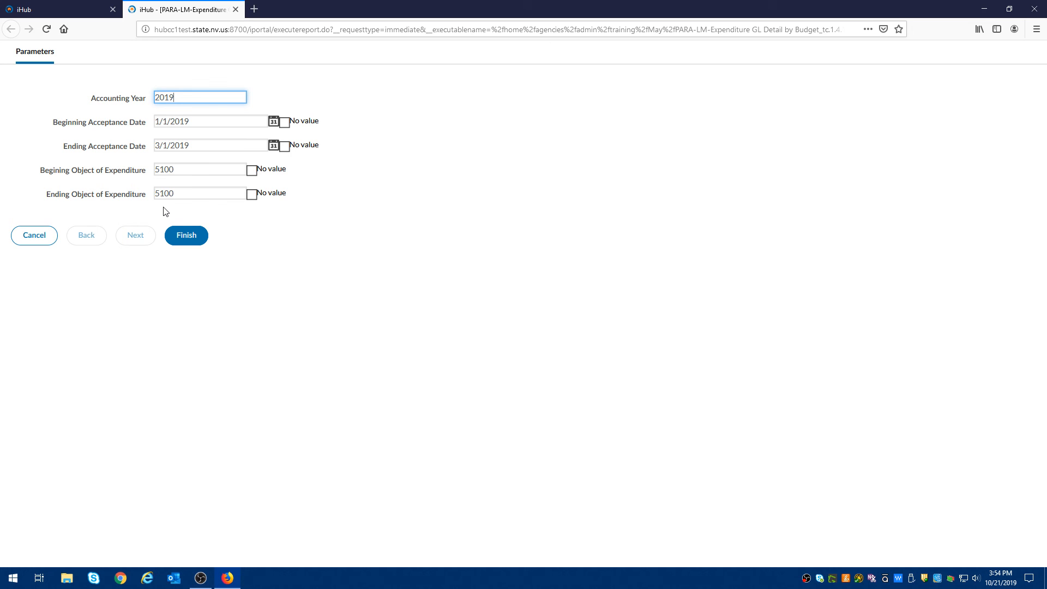
{"action": "left_click", "coordinate": [189, 241]}
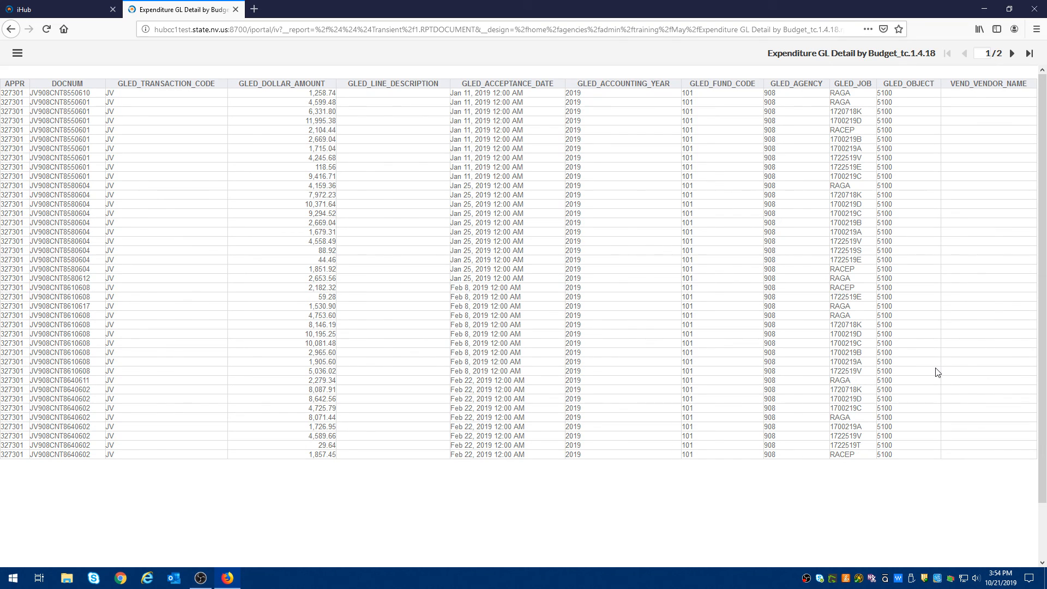
{"action": "left_click", "coordinate": [1013, 53]}
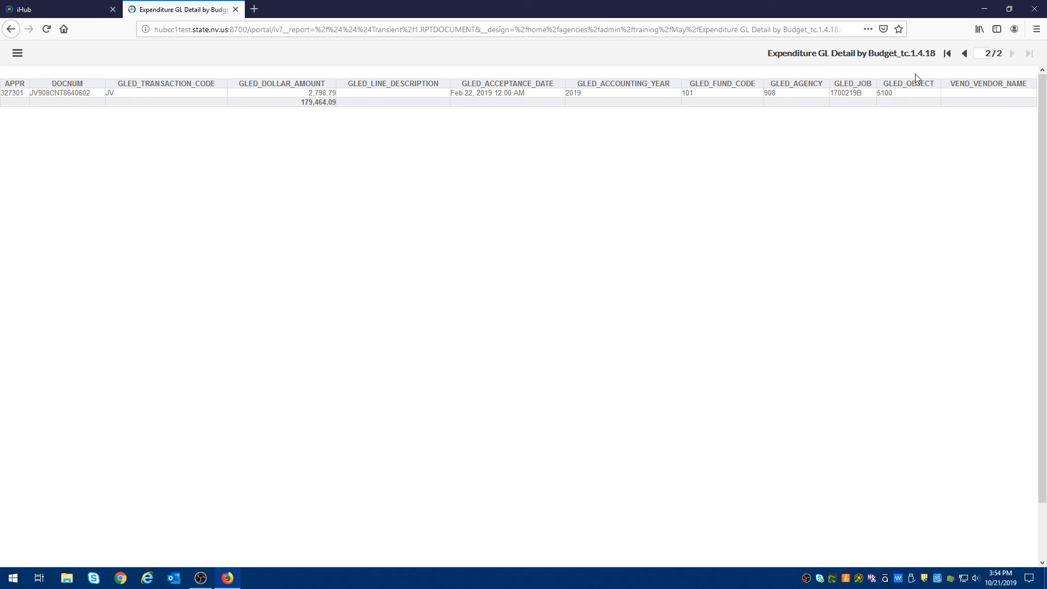
{"action": "left_click", "coordinate": [965, 54]}
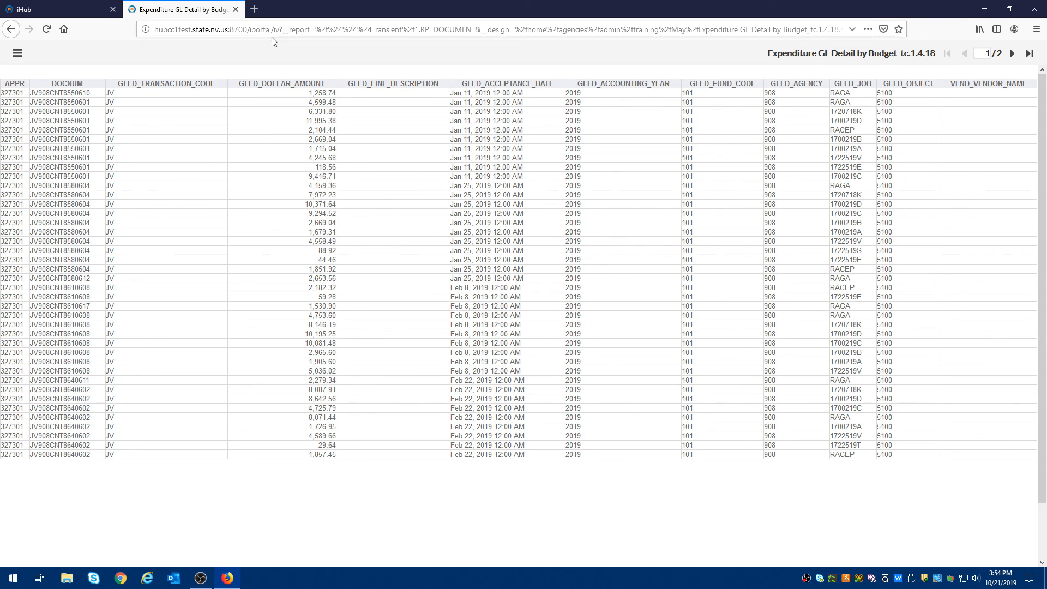
{"action": "left_click", "coordinate": [236, 9]}
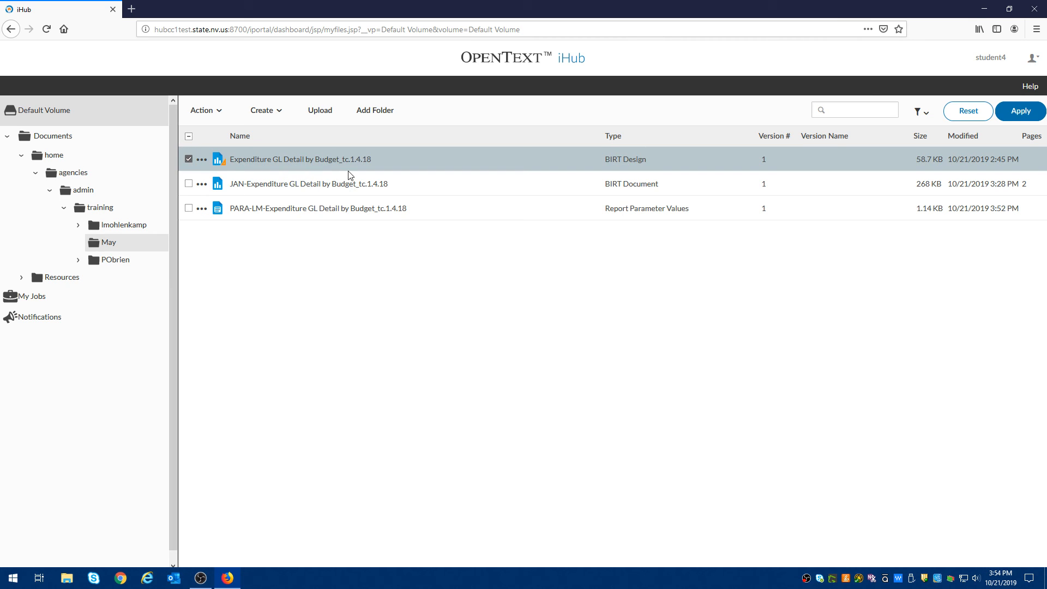
Review the general details, access rights and auto archive setting of the Expenditure GL Detail by Budget design, and return to the file list.
{"action": "left_click", "coordinate": [205, 161]}
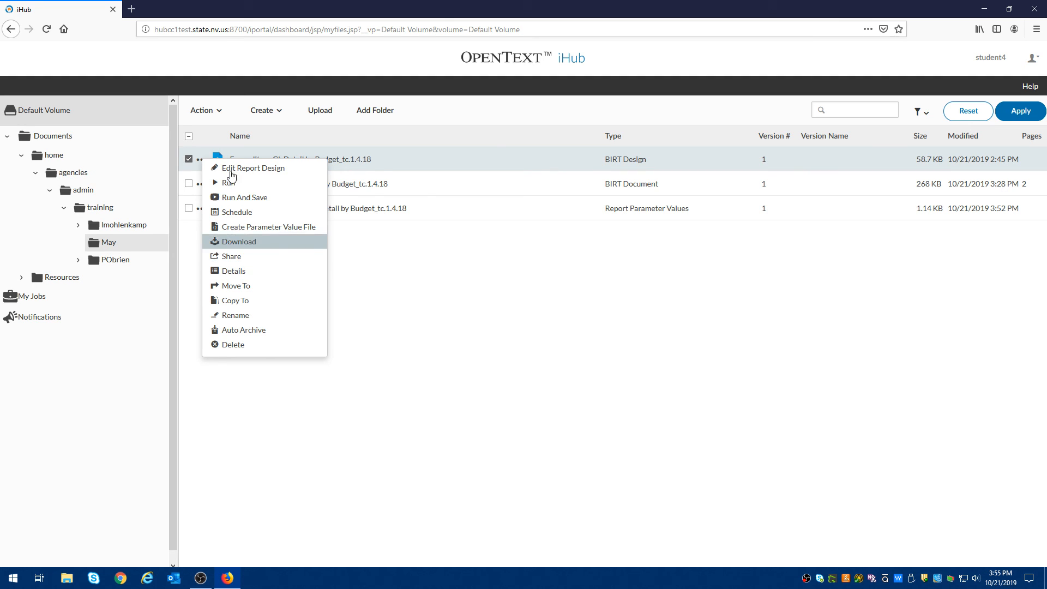
{"action": "left_click", "coordinate": [211, 111]}
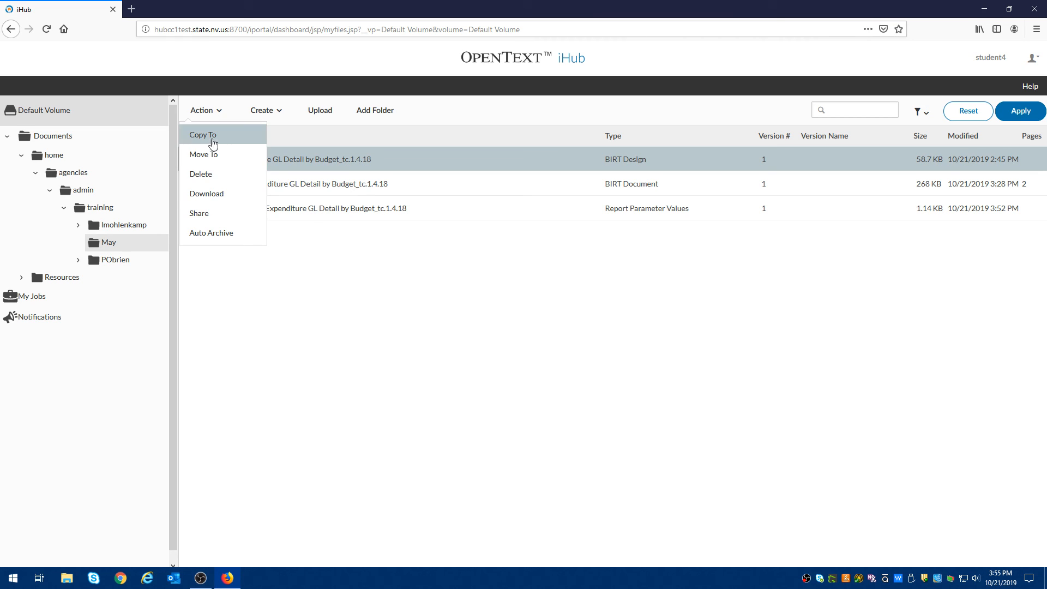
{"action": "left_click", "coordinate": [325, 412]}
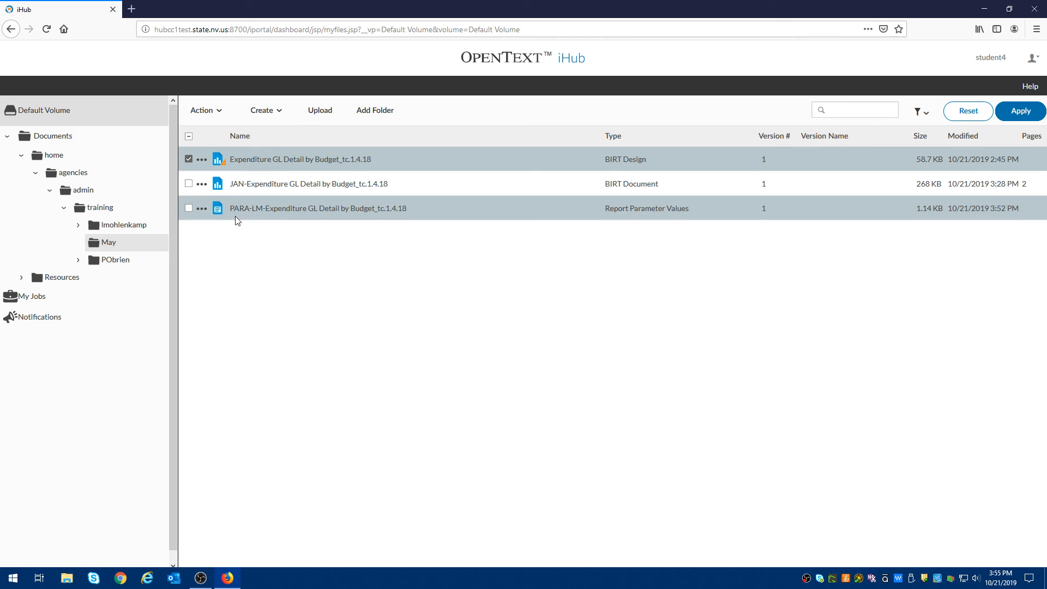
{"action": "left_click", "coordinate": [202, 161]}
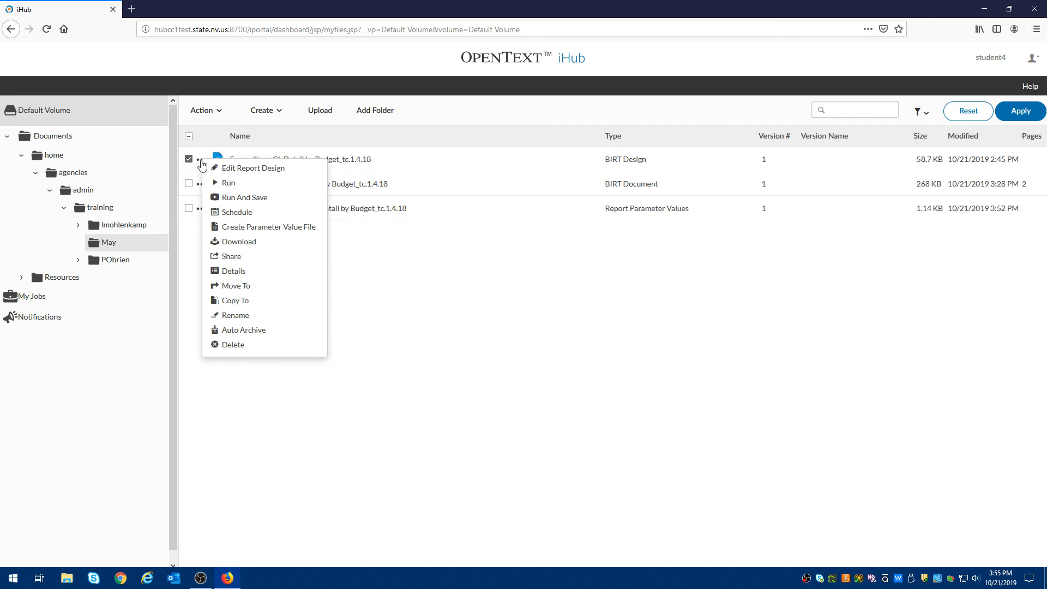
{"action": "left_click", "coordinate": [250, 272]}
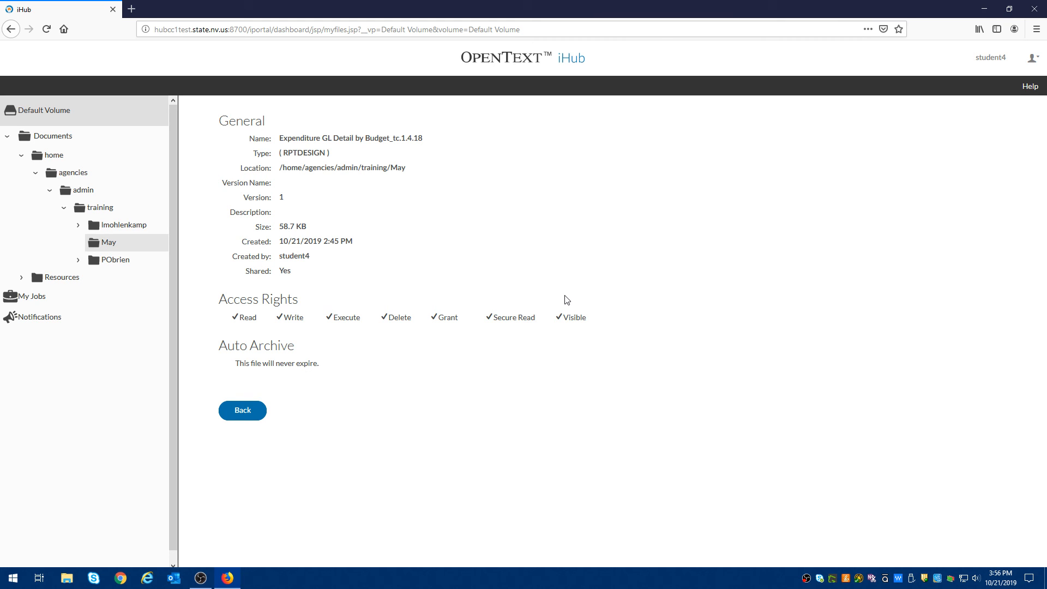
{"action": "left_click", "coordinate": [253, 417]}
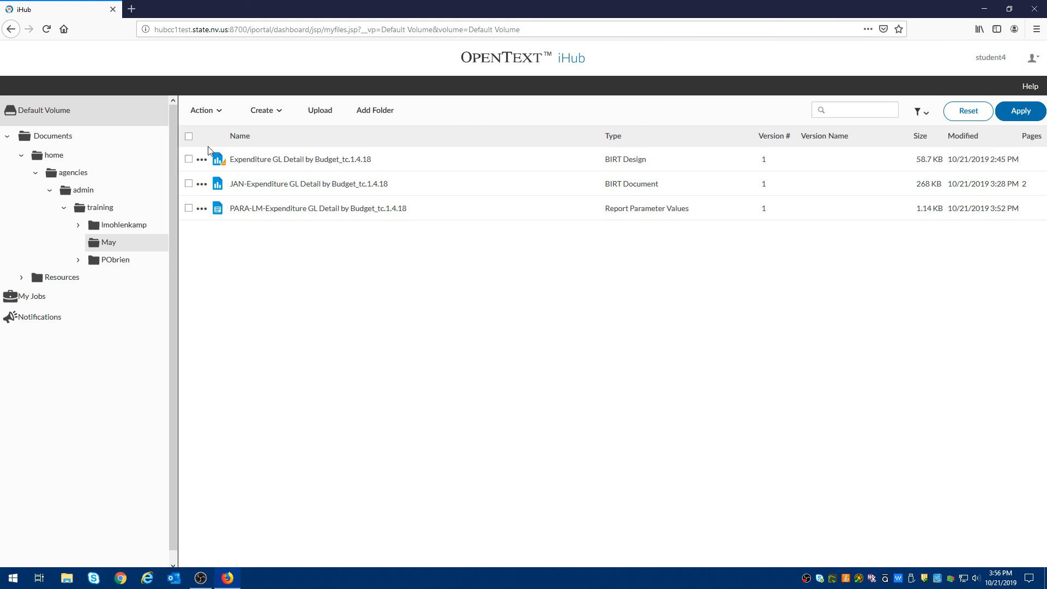
Review the move and copy options for the Expenditure GL Detail by Budget design, cancelling each form without relocating or copying the file.
{"action": "left_click", "coordinate": [189, 160]}
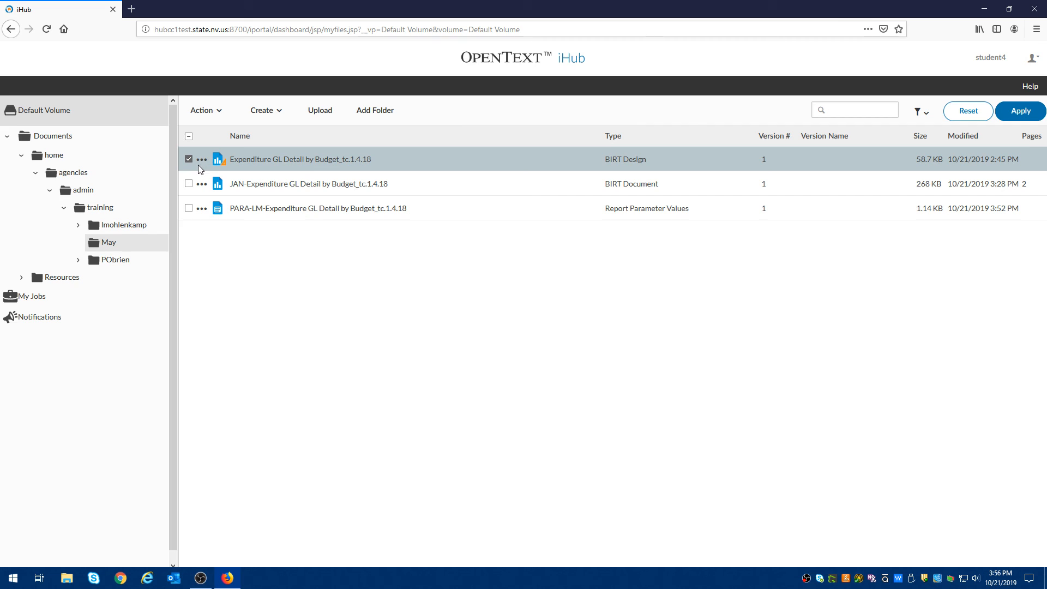
{"action": "left_click", "coordinate": [201, 160]}
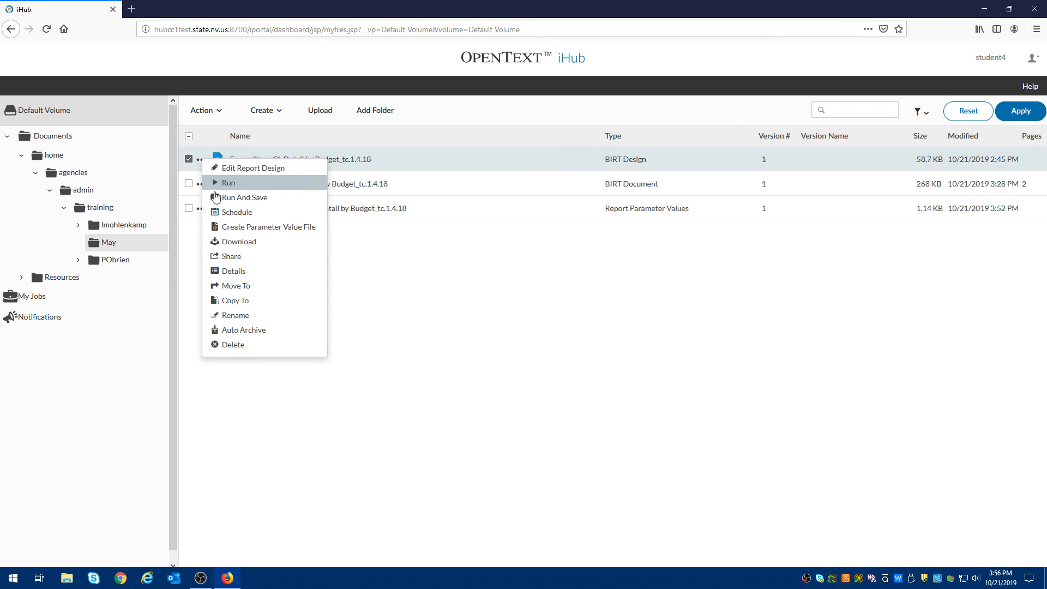
{"action": "left_click", "coordinate": [248, 288]}
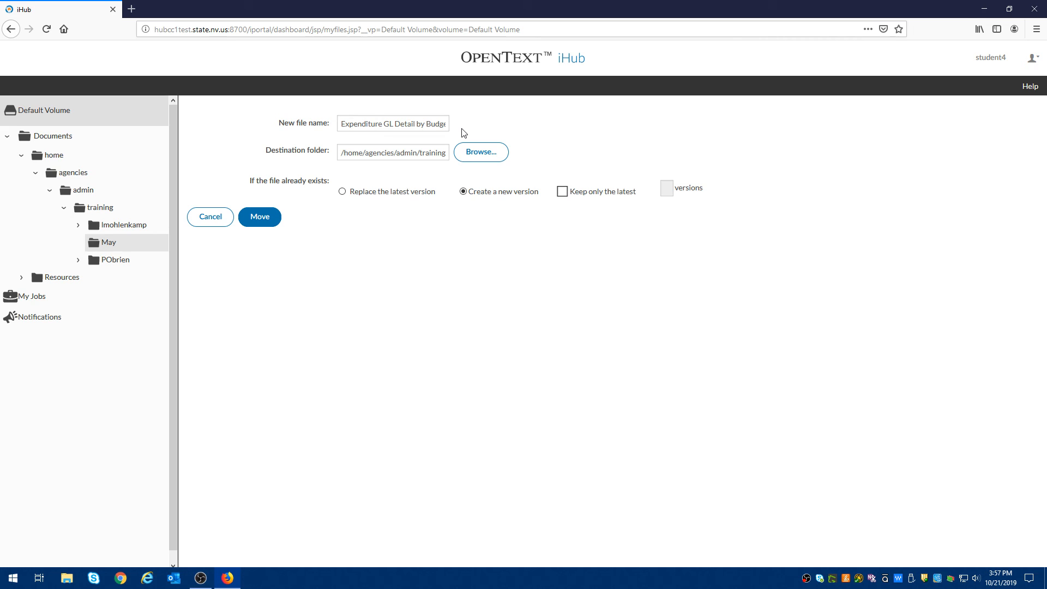
{"action": "left_click", "coordinate": [217, 223]}
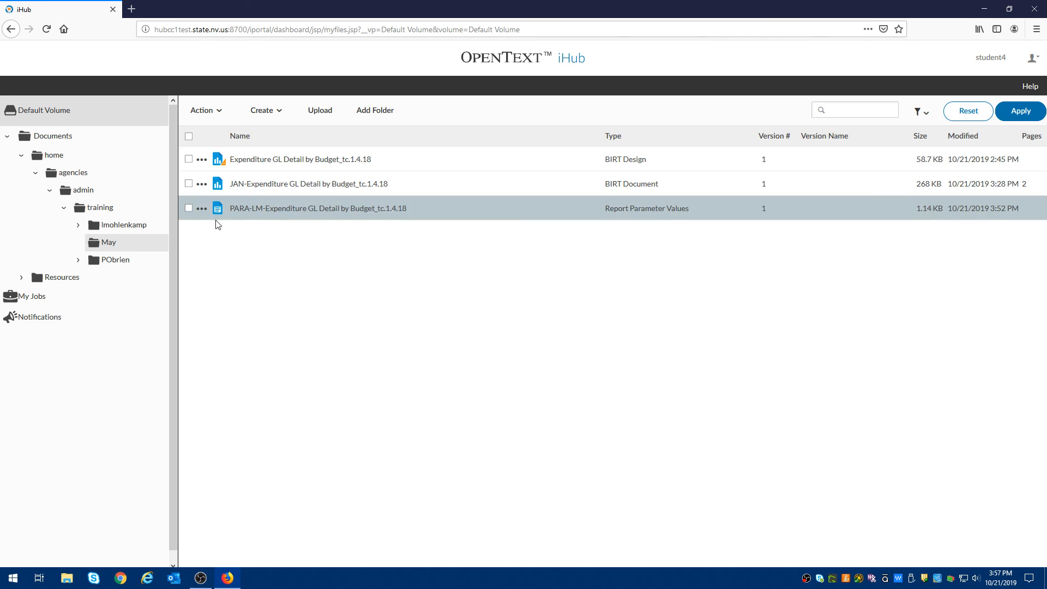
{"action": "left_click", "coordinate": [202, 160]}
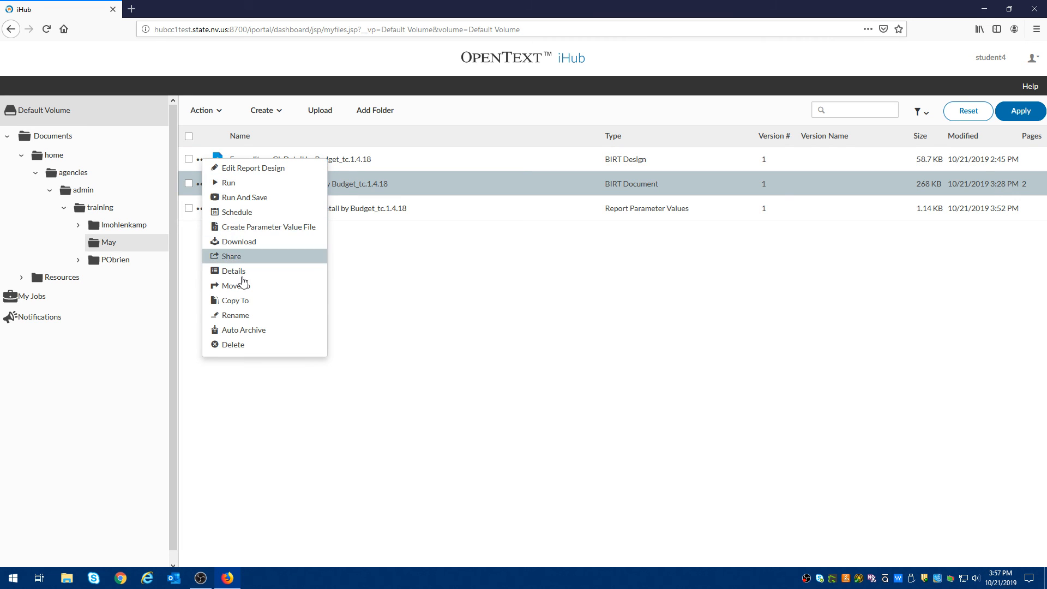
{"action": "left_click", "coordinate": [248, 301]}
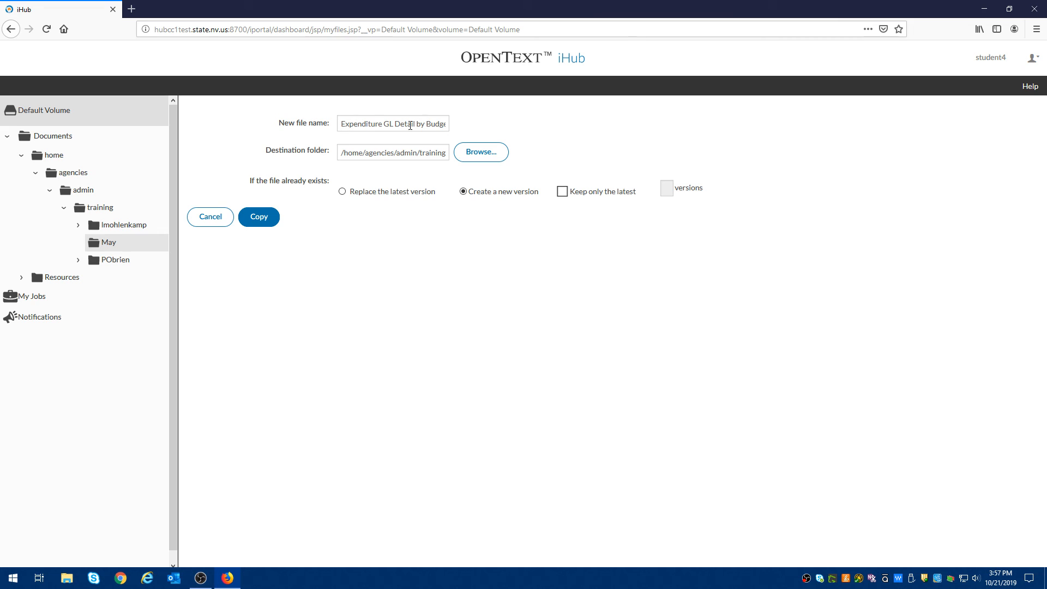
{"action": "left_click", "coordinate": [205, 221]}
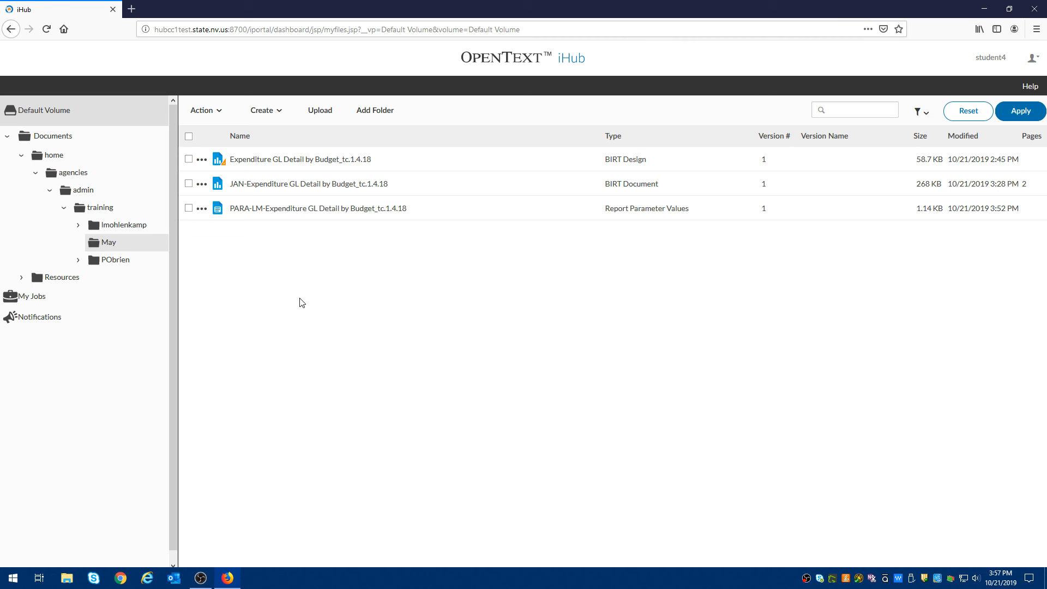
Examine the rename form and auto archive expiration options for the Expenditure GL Detail by Budget design, cancelling both.
{"action": "left_click", "coordinate": [188, 159]}
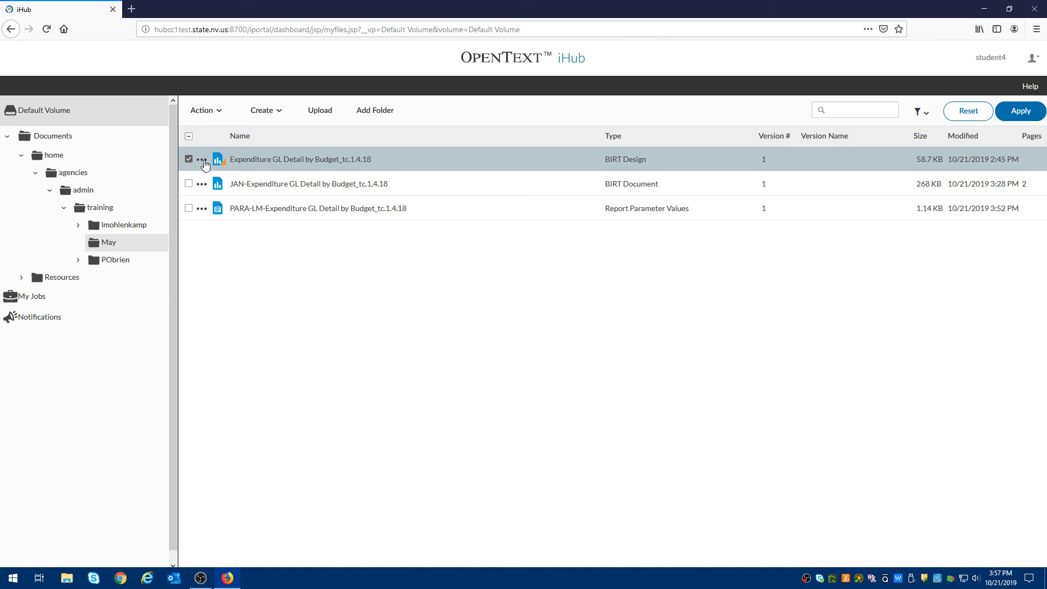
{"action": "left_click", "coordinate": [203, 161]}
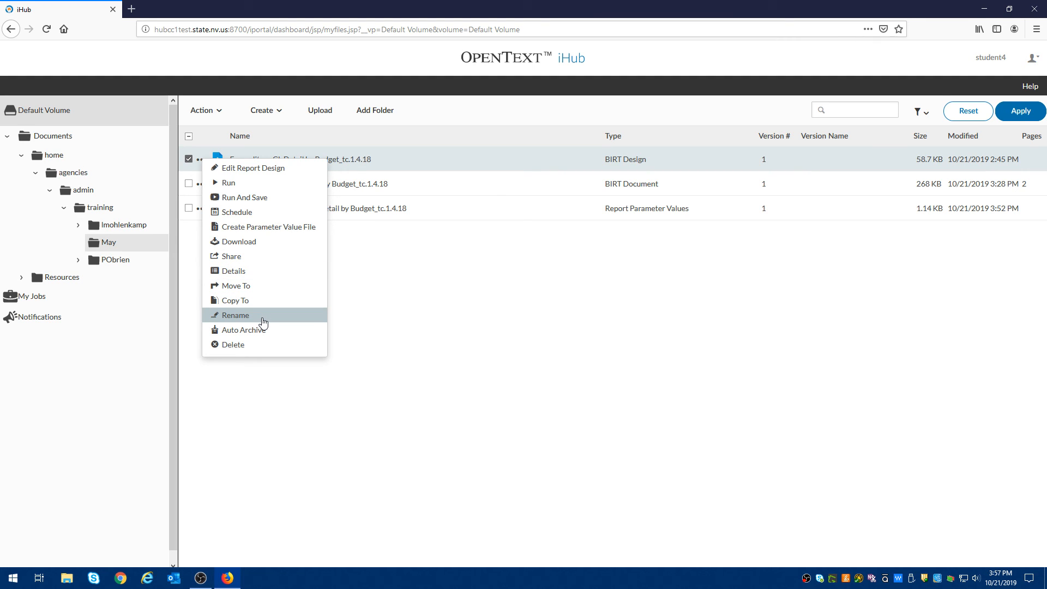
{"action": "left_click", "coordinate": [235, 315]}
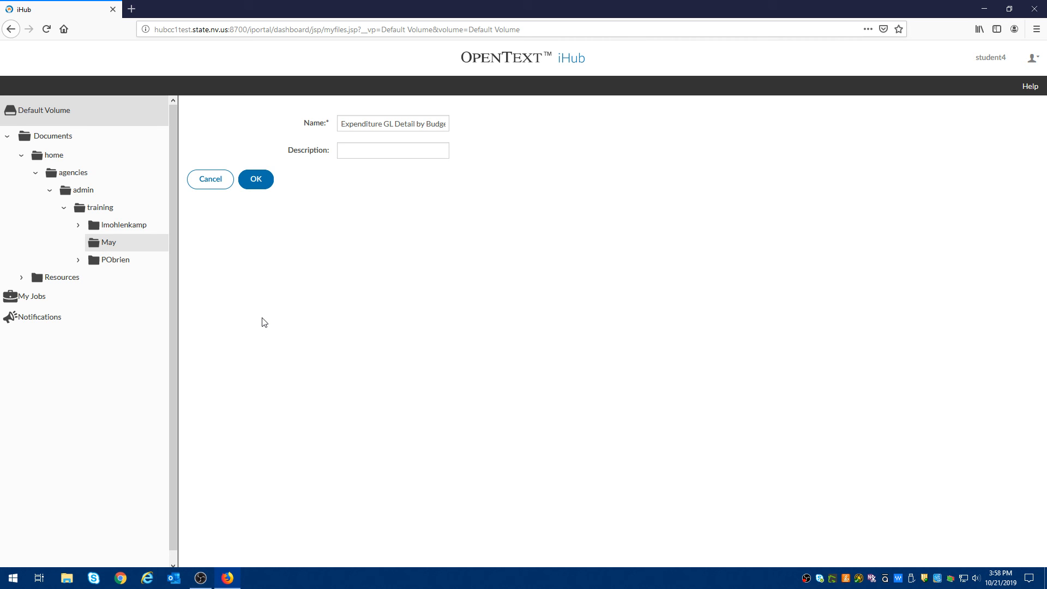
{"action": "left_click", "coordinate": [218, 181]}
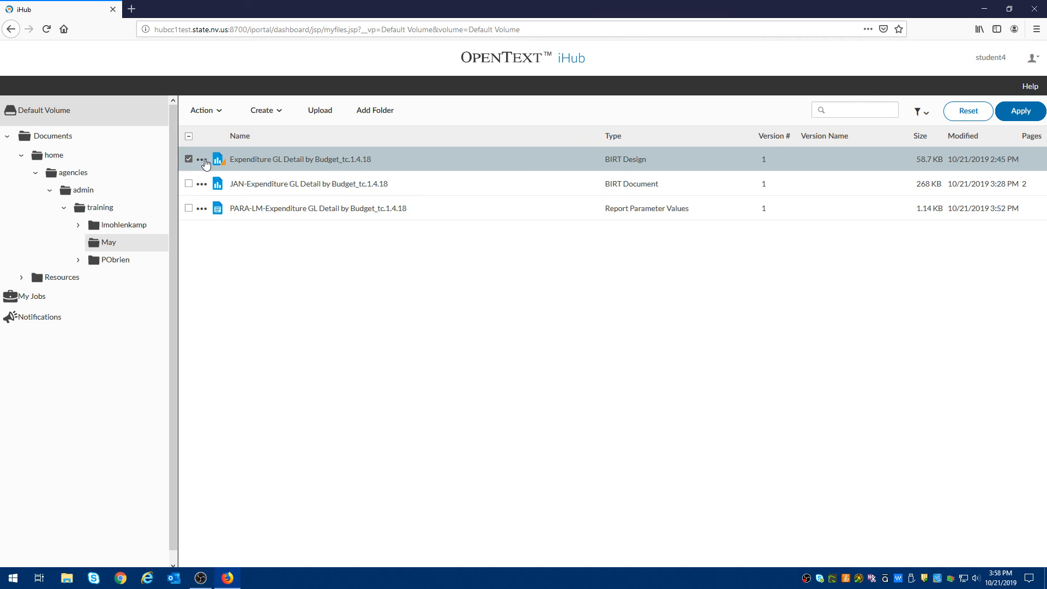
{"action": "left_click", "coordinate": [202, 160]}
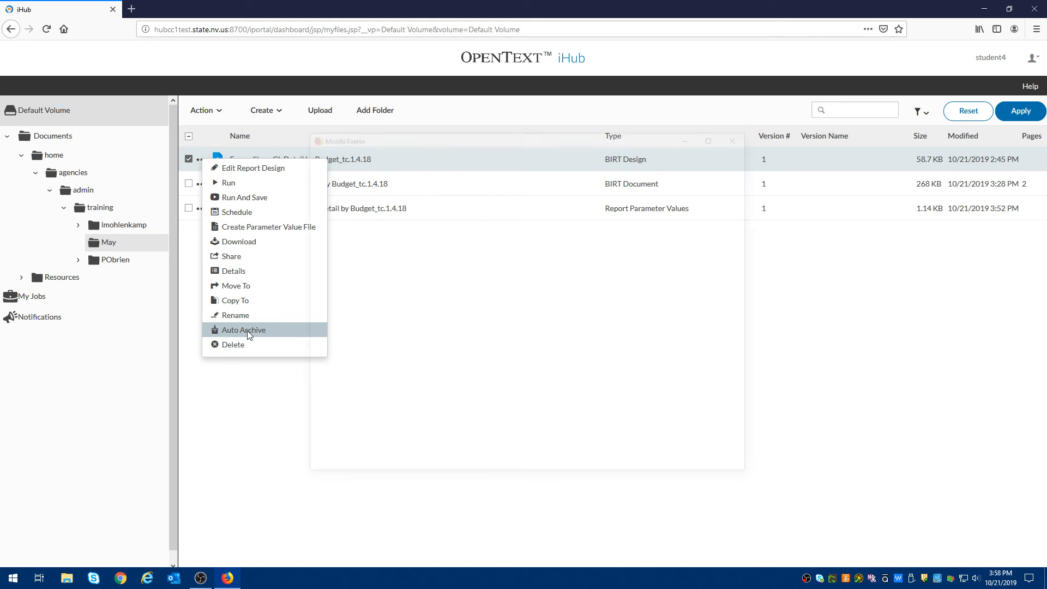
{"action": "left_click", "coordinate": [248, 331]}
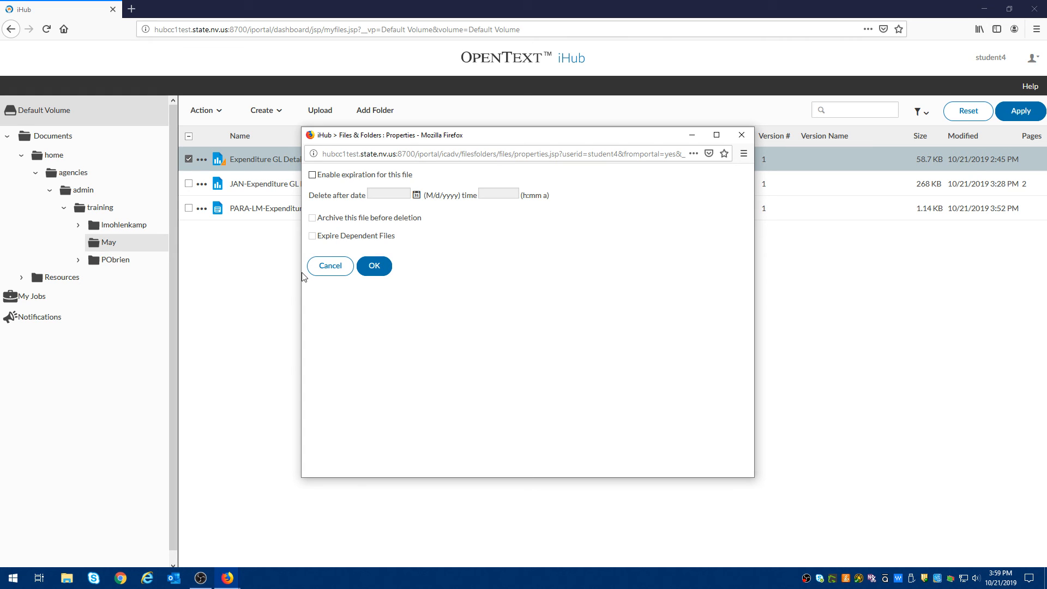
{"action": "left_click", "coordinate": [330, 272]}
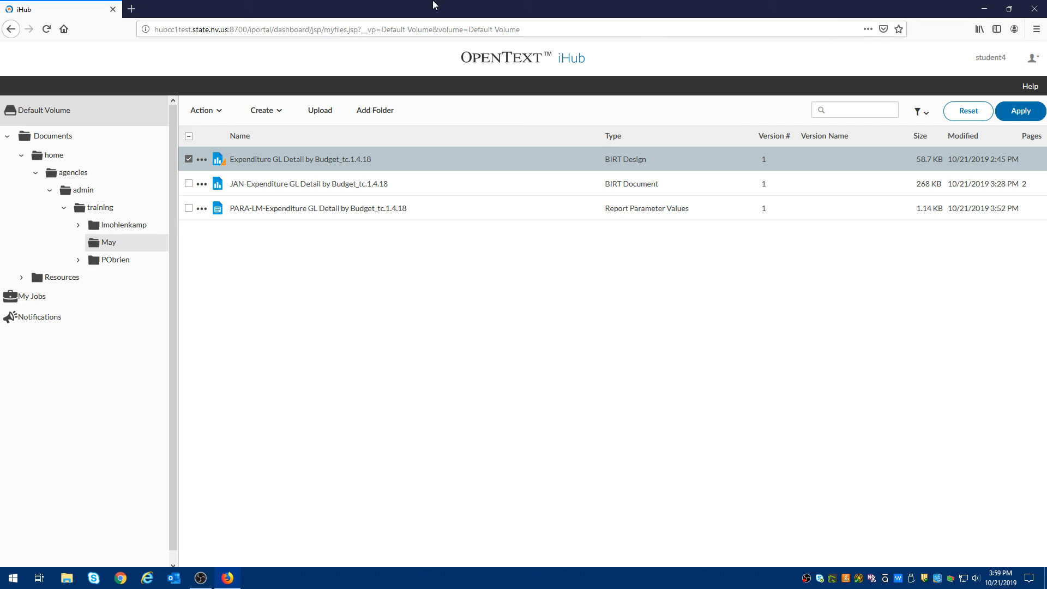
Bring up the delete confirmation for the Expenditure GL Detail by Budget design, cancel it and close the file's action list.
{"action": "left_click", "coordinate": [202, 160]}
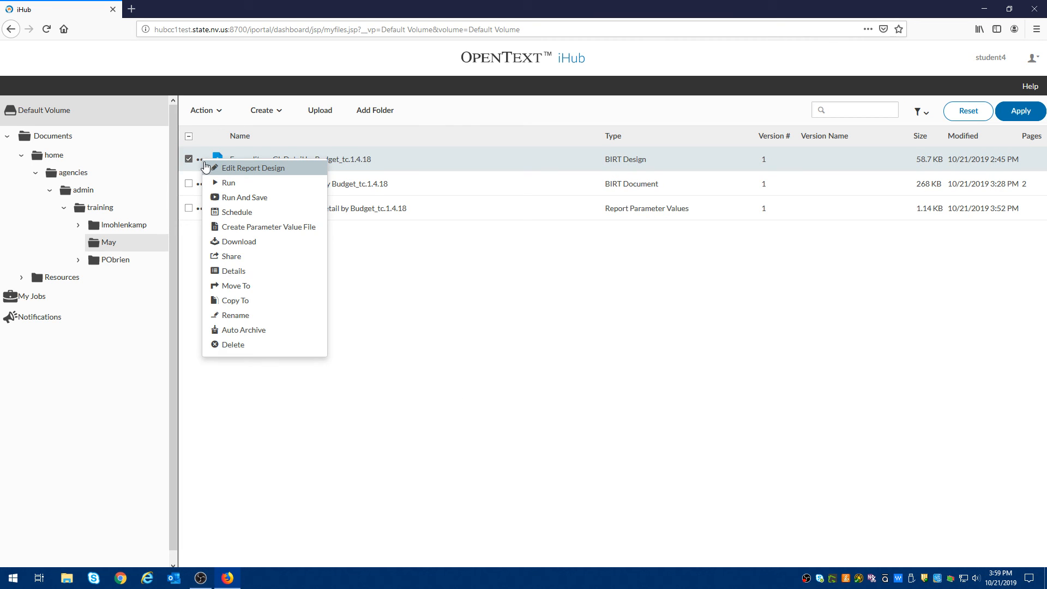
{"action": "left_click", "coordinate": [244, 346]}
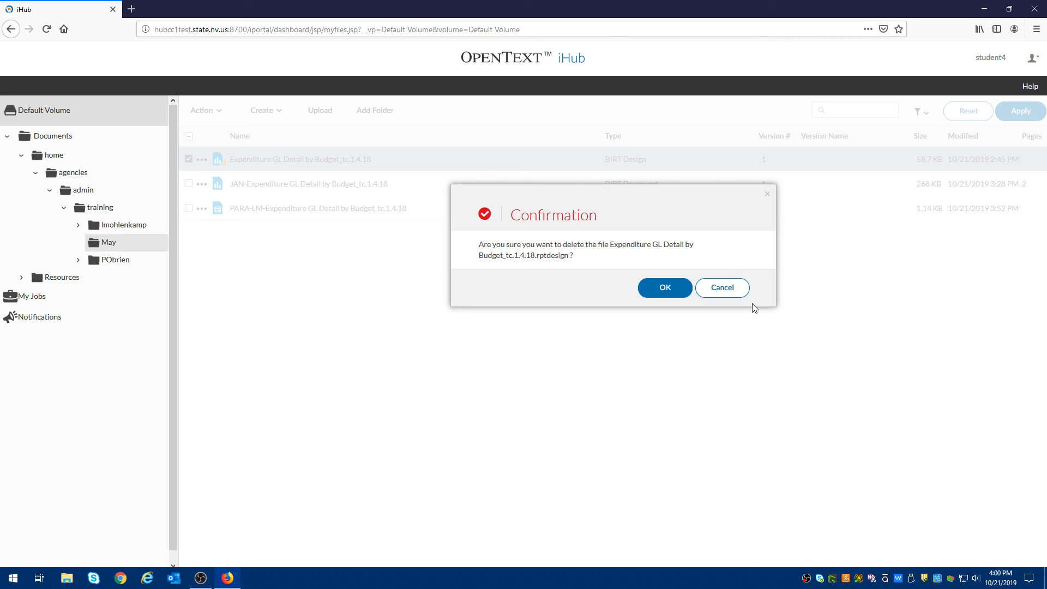
{"action": "left_click", "coordinate": [737, 294]}
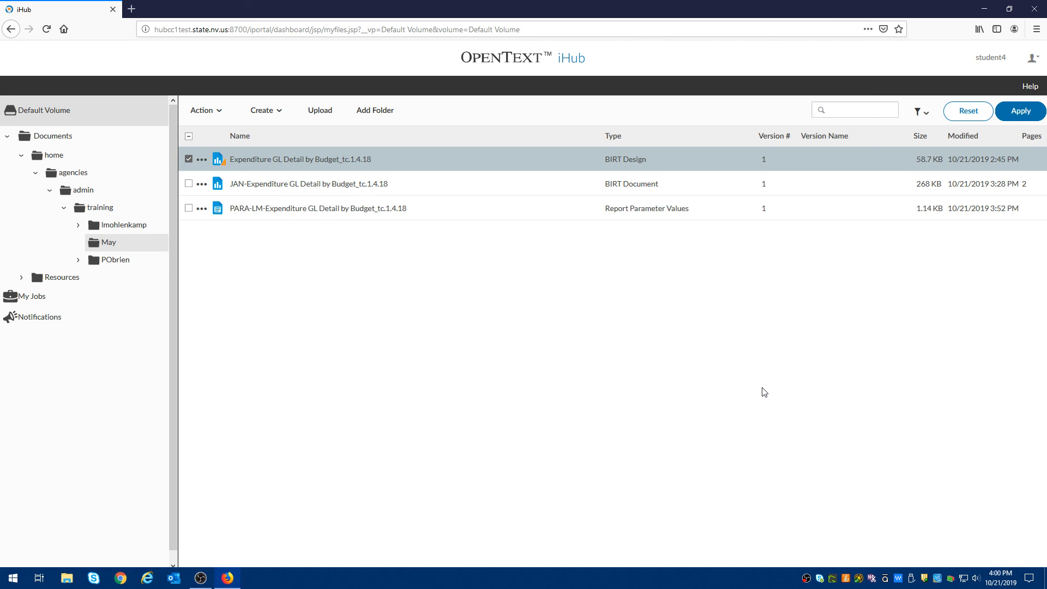
{"action": "left_click", "coordinate": [201, 160]}
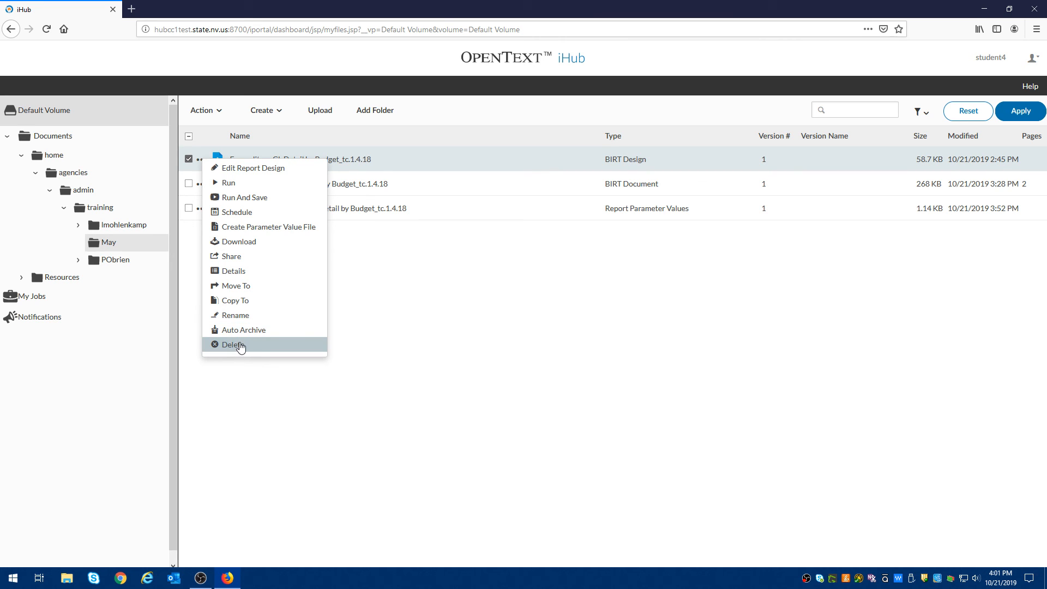
{"action": "left_click", "coordinate": [458, 319]}
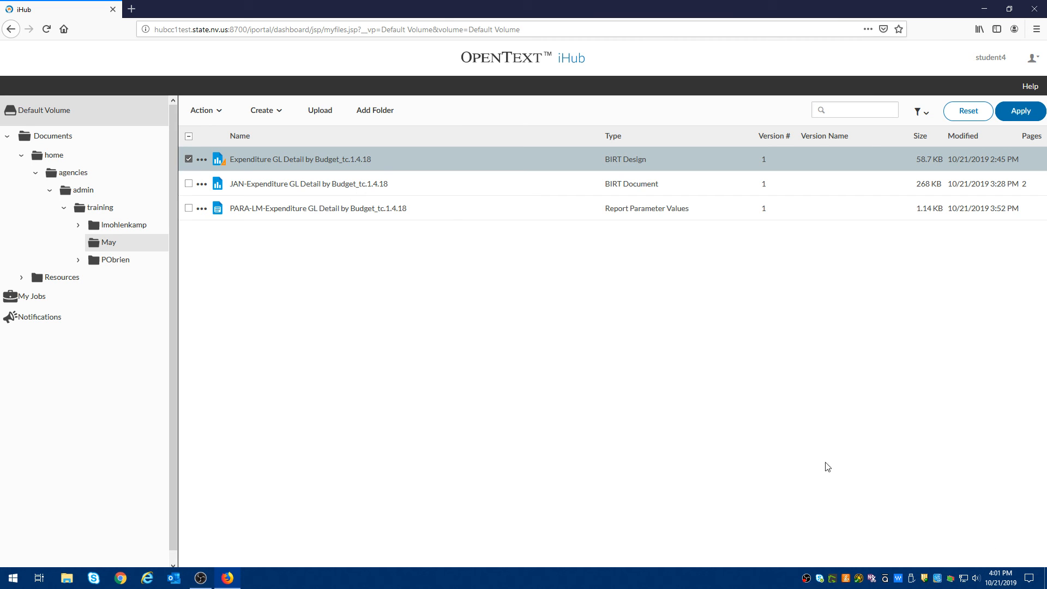
Check My Jobs for the scheduled Expenditure GL Detail by Budget job among the scheduled and completed jobs.
{"action": "left_click", "coordinate": [37, 304]}
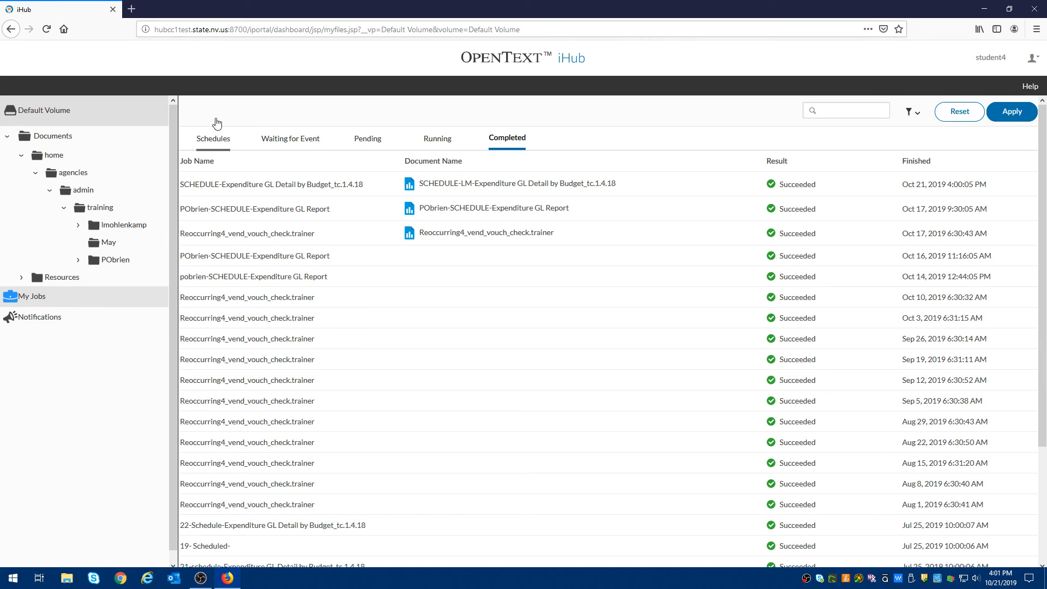
{"action": "left_click", "coordinate": [216, 146]}
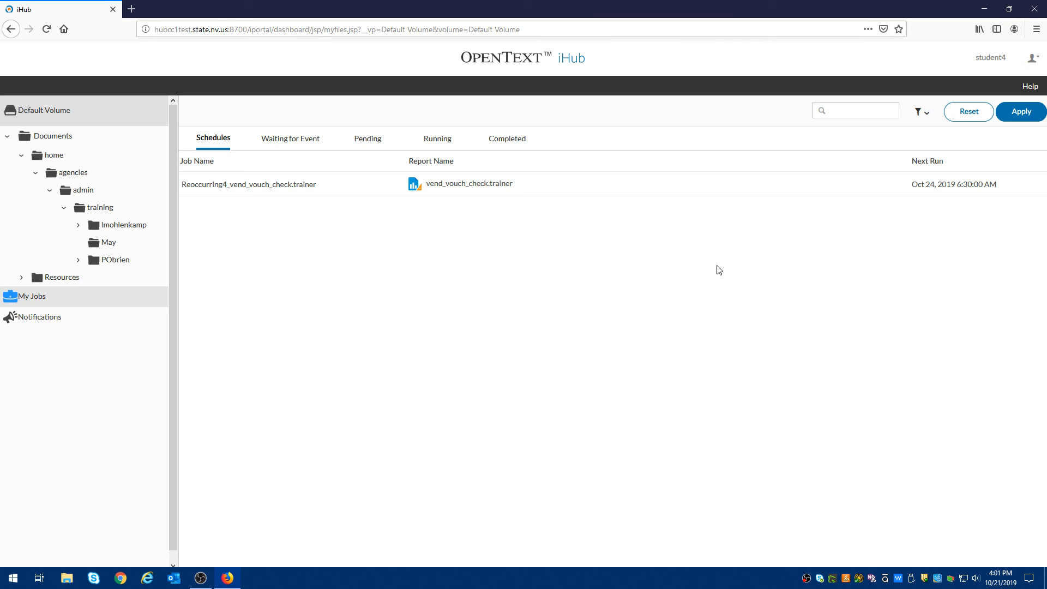
{"action": "left_click", "coordinate": [519, 143]}
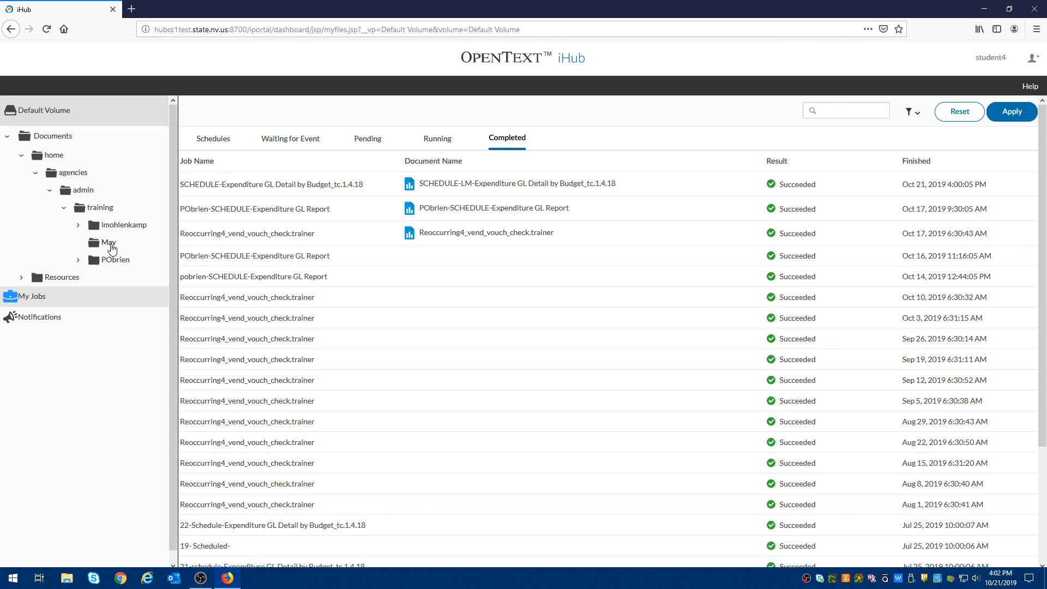
View the SCHEDULE-LM-Expenditure GL Detail by Budget report output in the May folder and close it.
{"action": "left_click", "coordinate": [112, 248]}
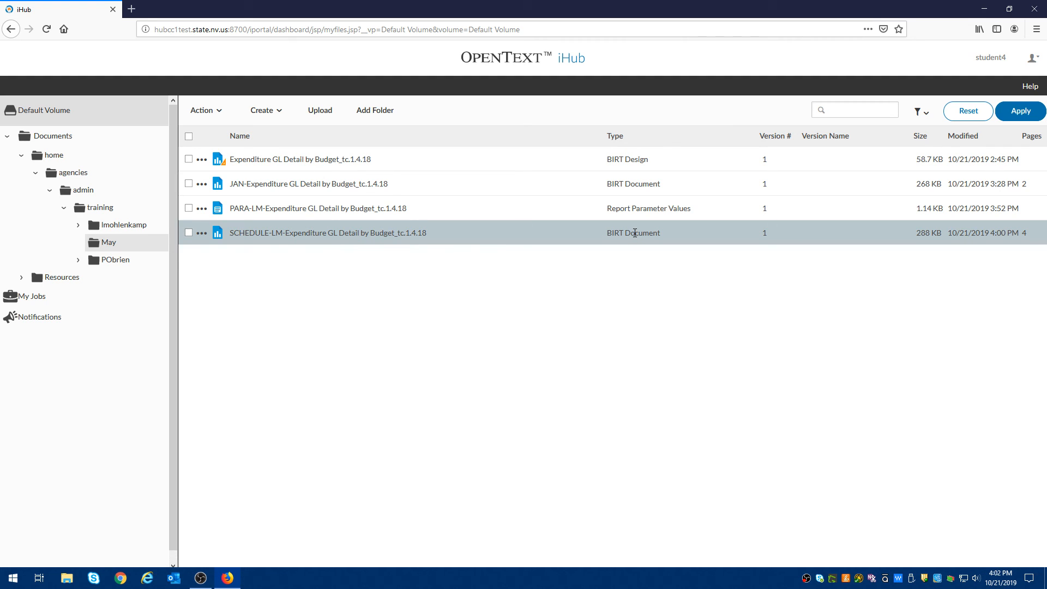
{"action": "left_click", "coordinate": [327, 236]}
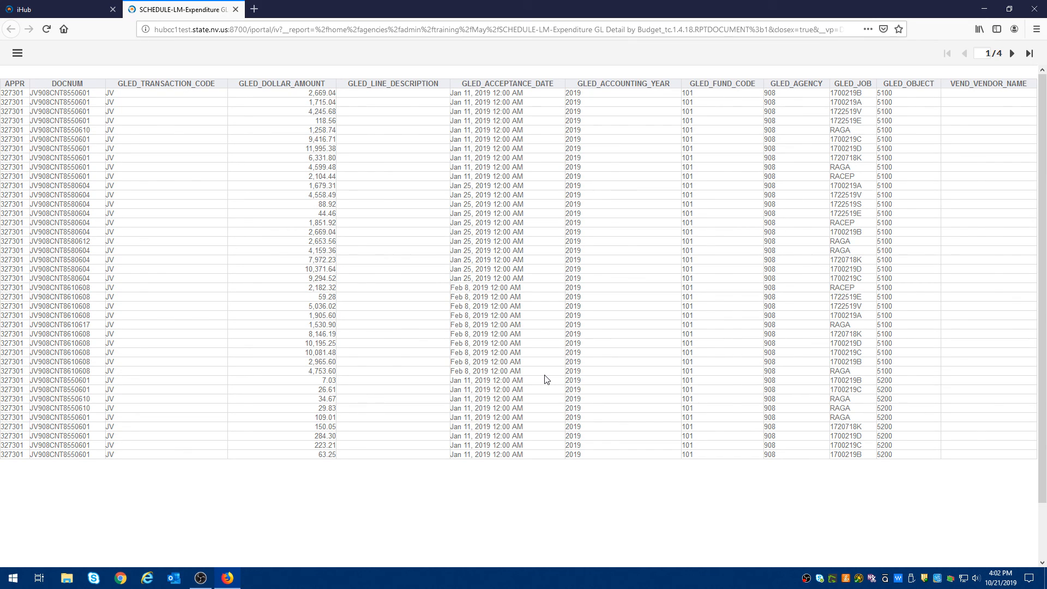
{"action": "left_click", "coordinate": [235, 9]}
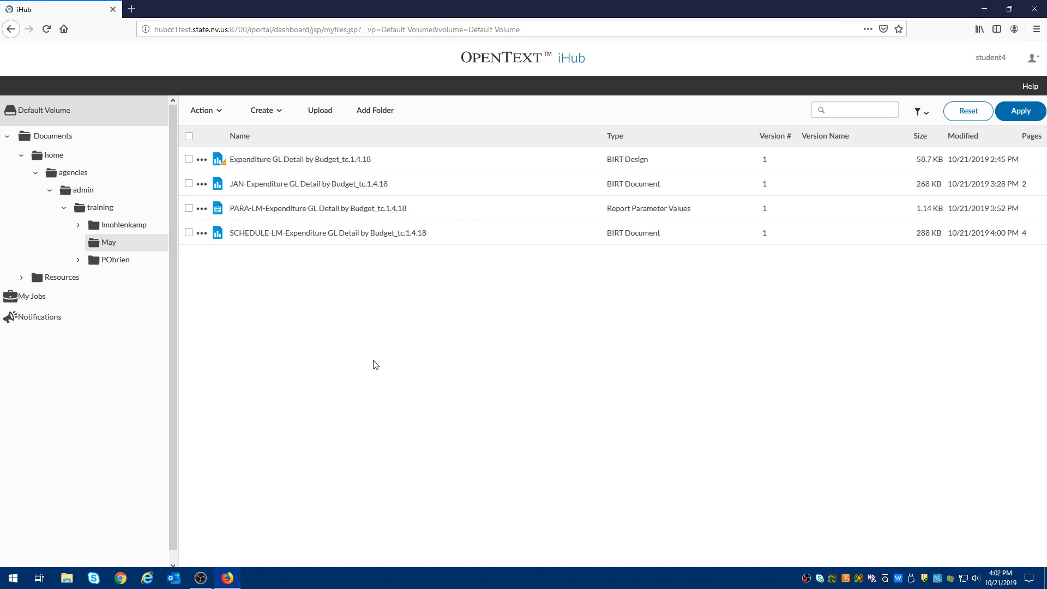
Review the completed and scheduled job lists again and return to the May folder.
{"action": "left_click", "coordinate": [43, 299]}
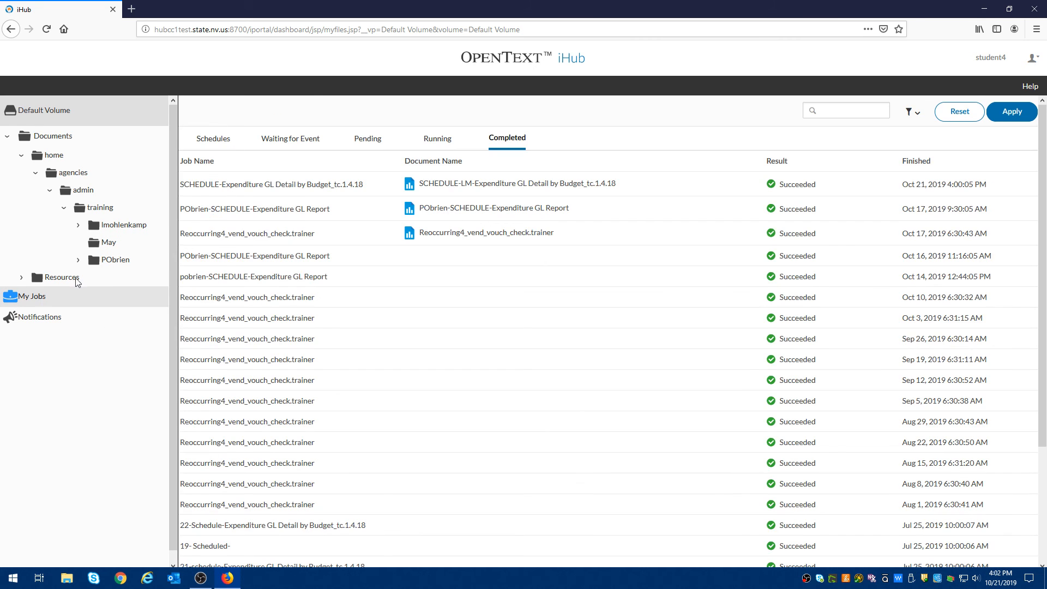
{"action": "left_click", "coordinate": [208, 140]}
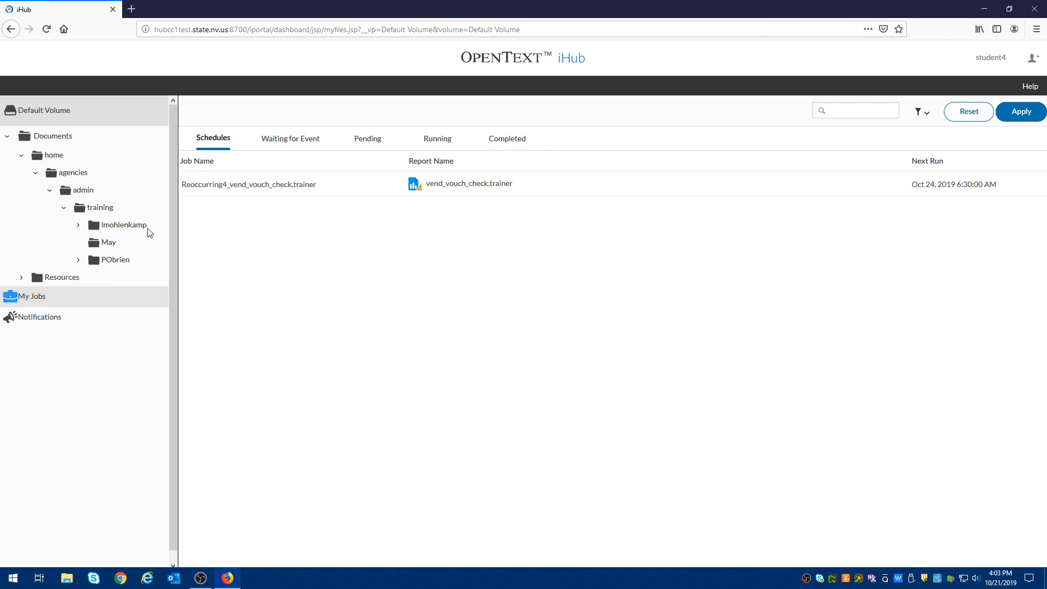
{"action": "left_click", "coordinate": [109, 243]}
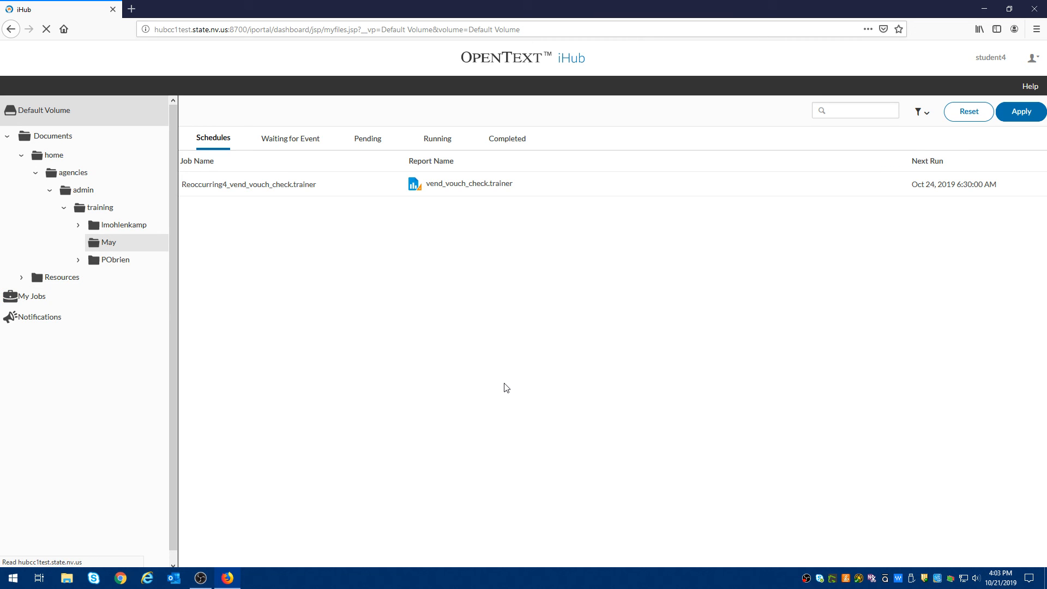